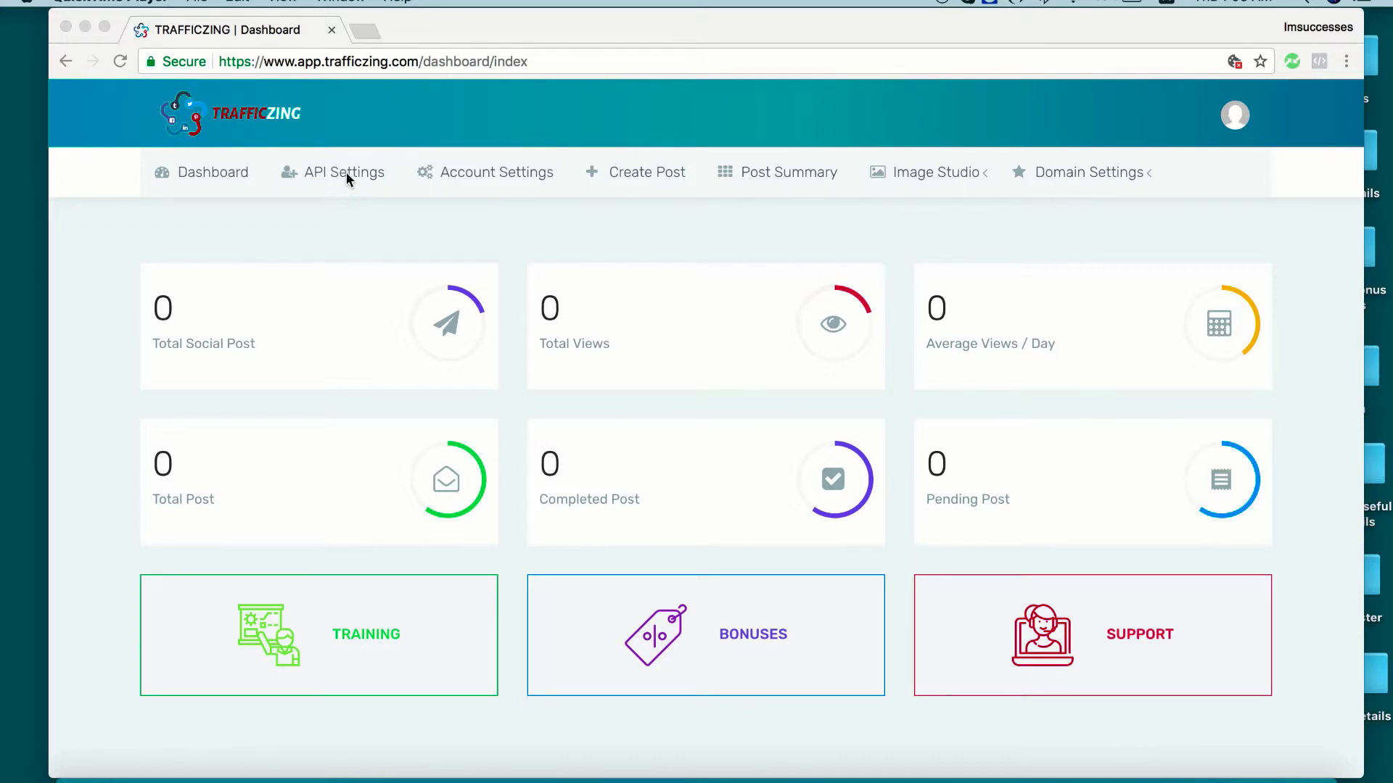
# Step: Go to API Settings > Pinterest Settings and start a new App ID / App Secret entry
pyautogui.click(346, 172)
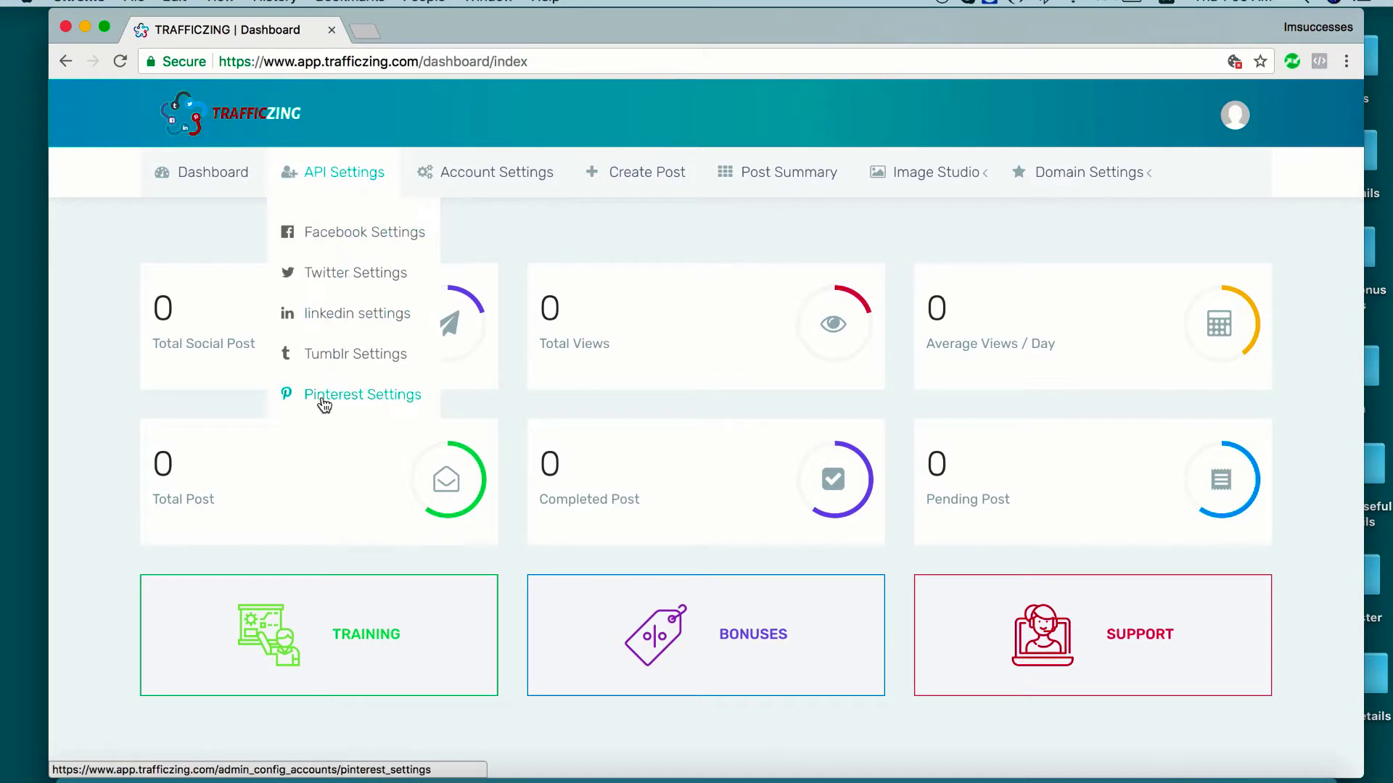
pyautogui.click(352, 404)
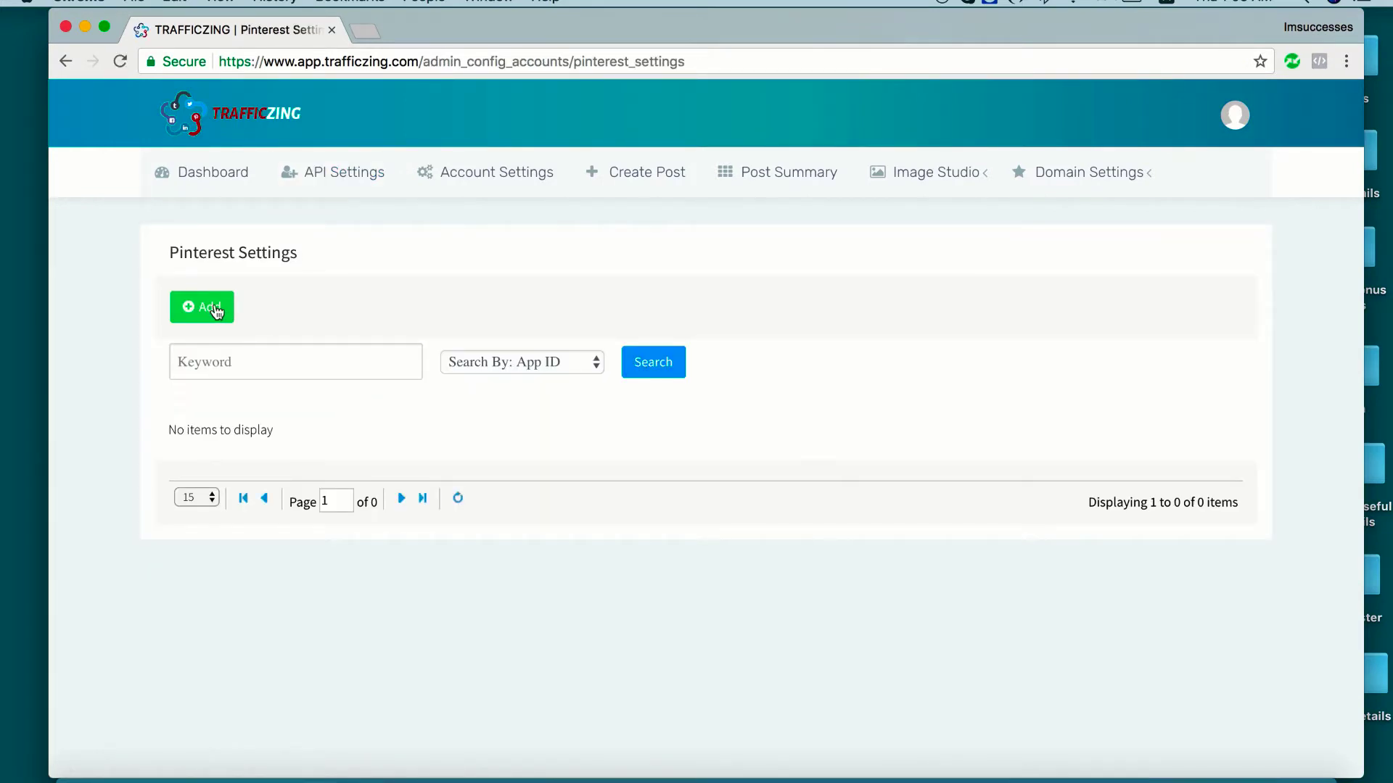
pyautogui.click(216, 310)
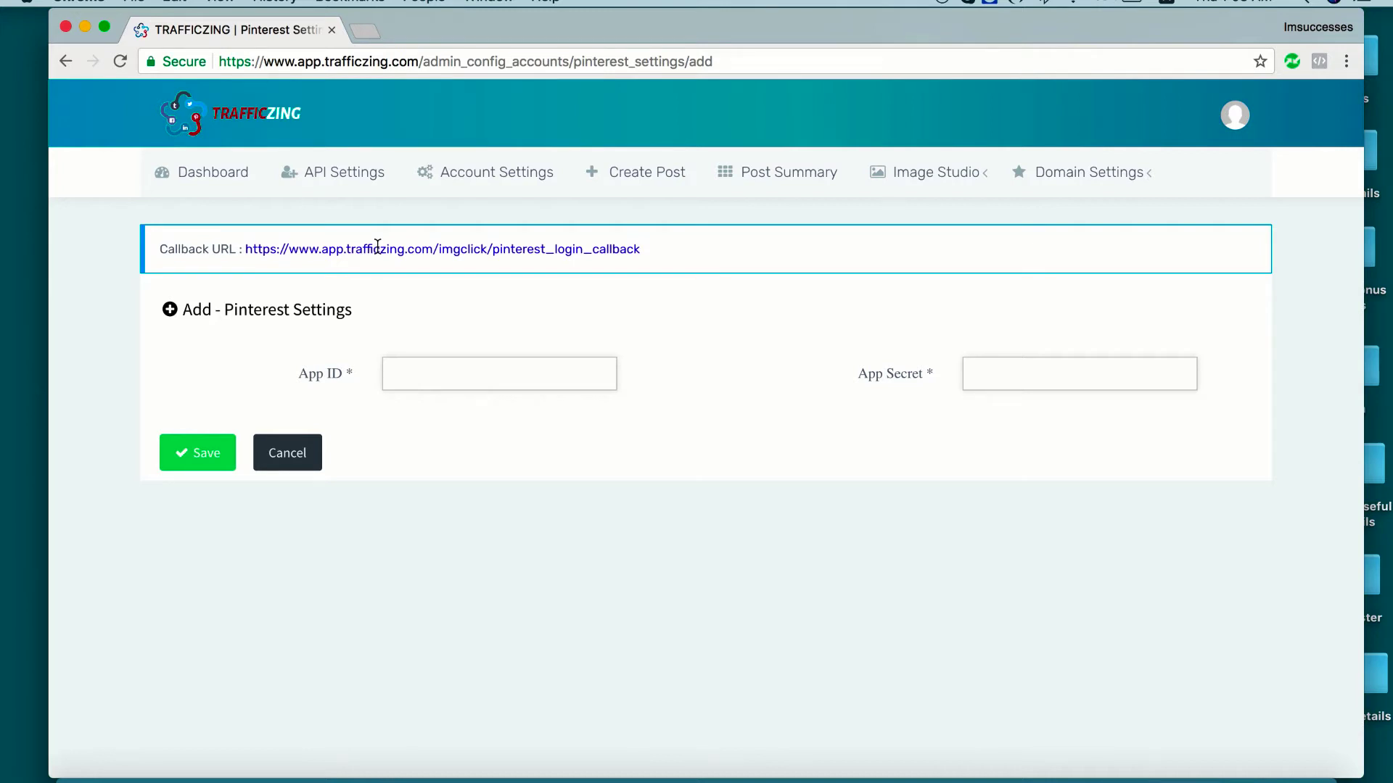
# Step: Search Google for Pinterest in a new tab and sign in, declining to save the password
pyautogui.click(365, 32)
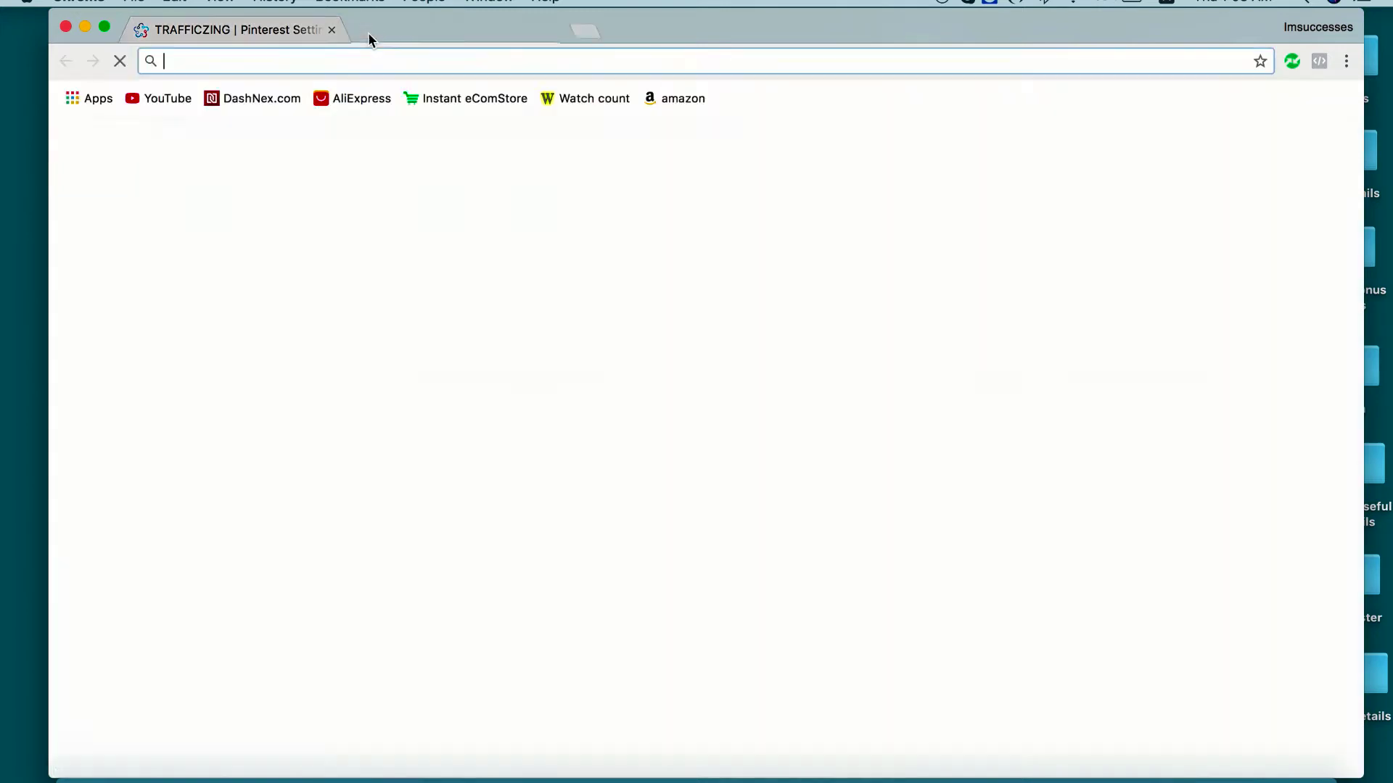
pyautogui.write('pi')
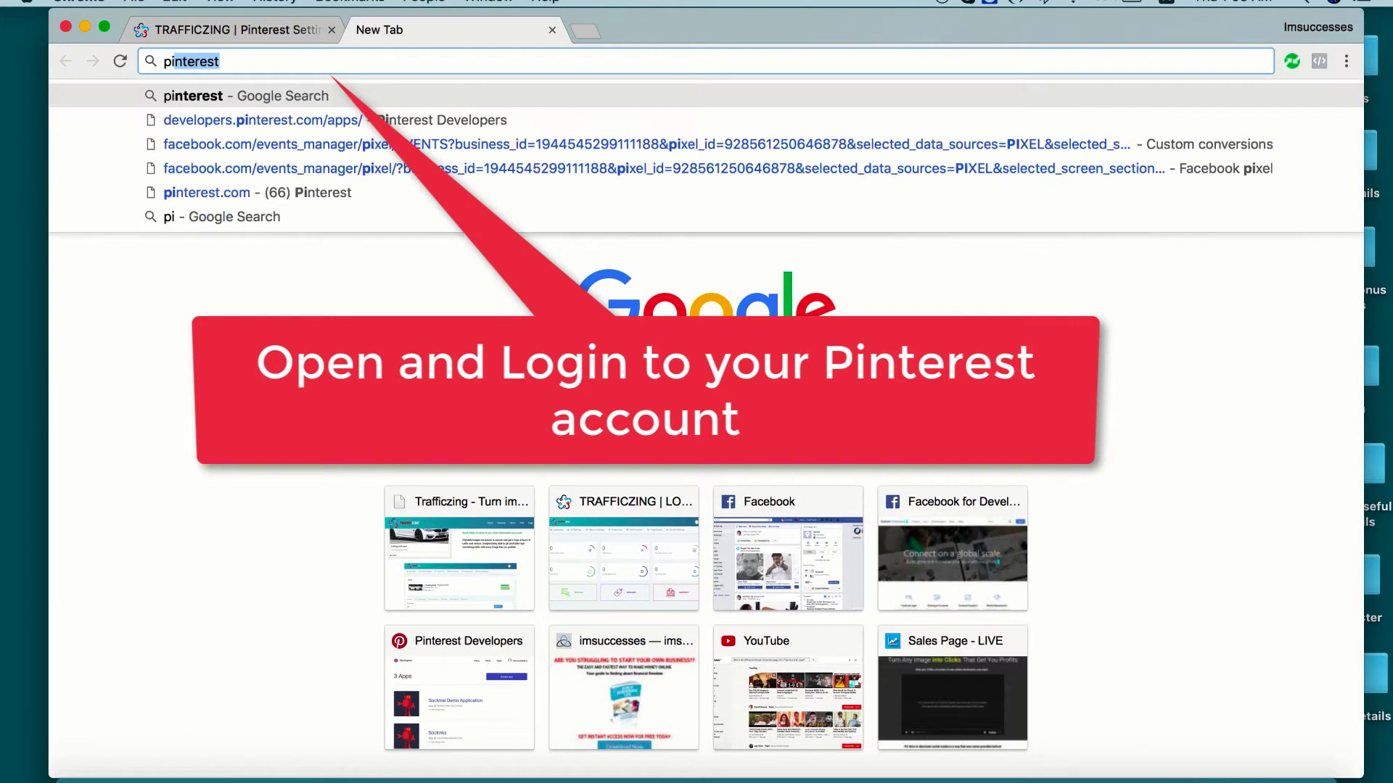
pyautogui.write('nterest')
pyautogui.press('Return')
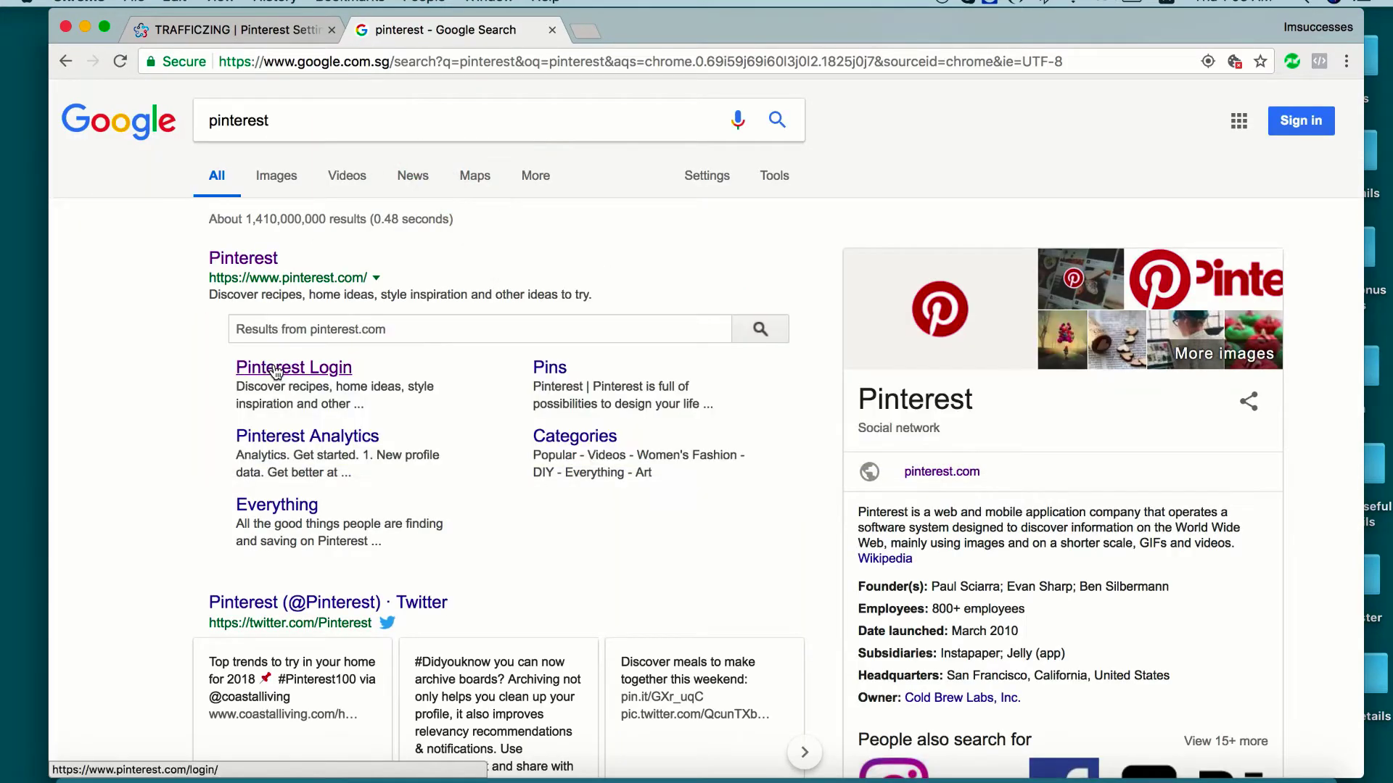
pyautogui.click(275, 369)
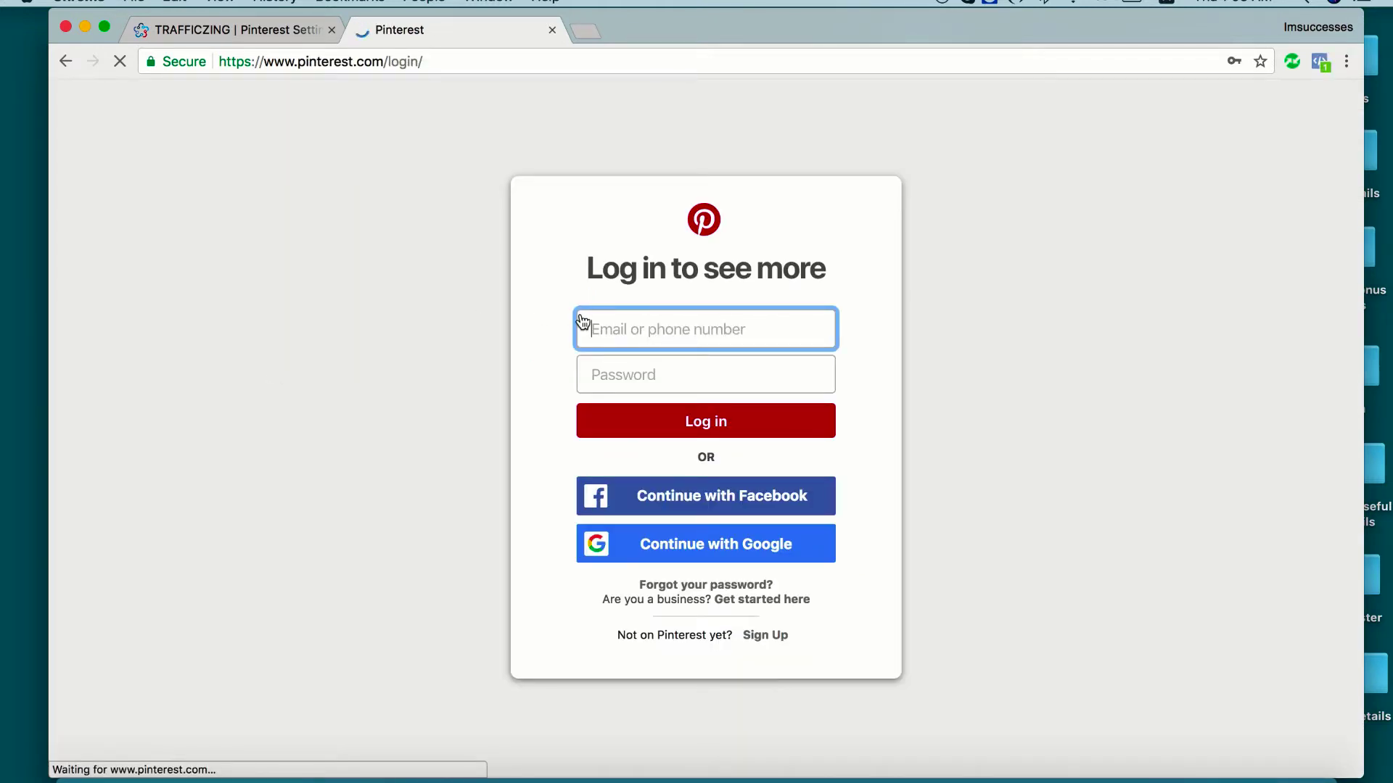
pyautogui.press('Return')
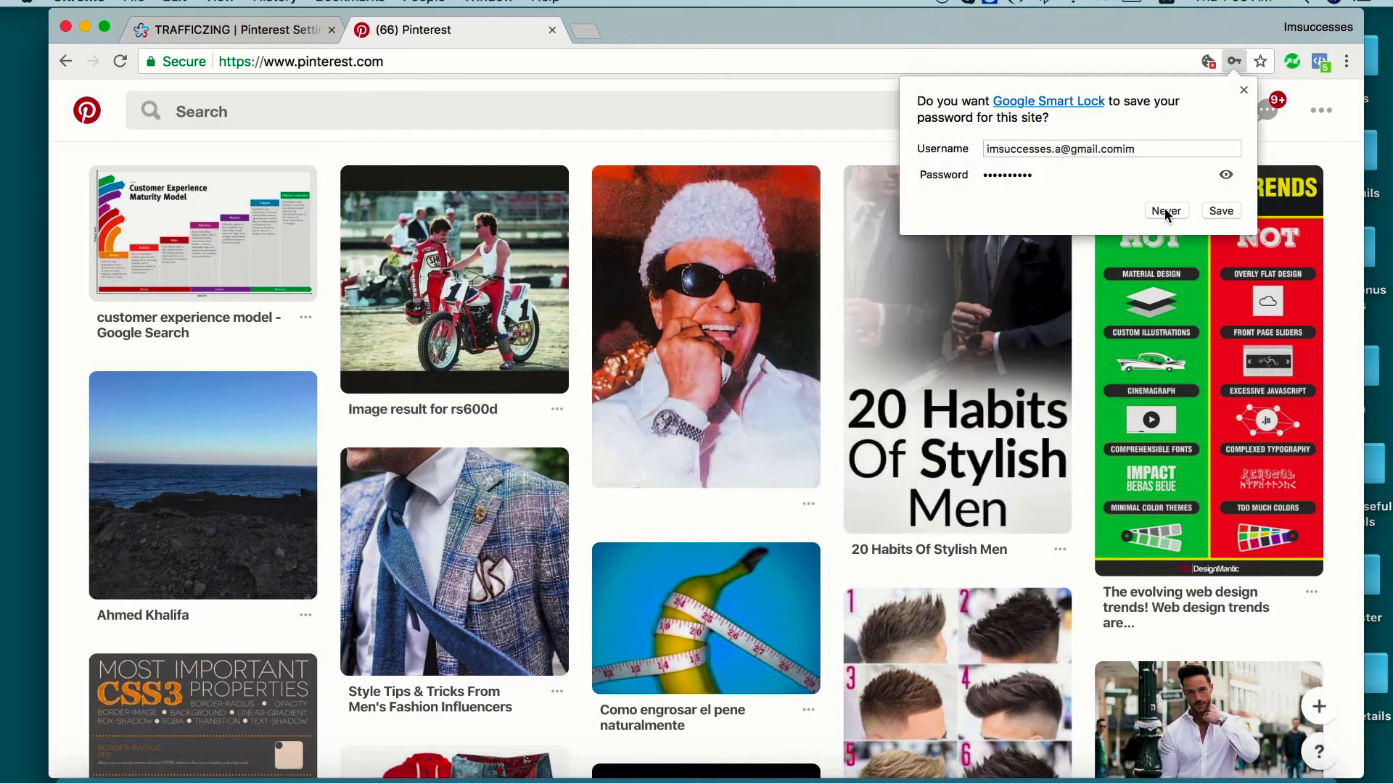
pyautogui.click(1164, 210)
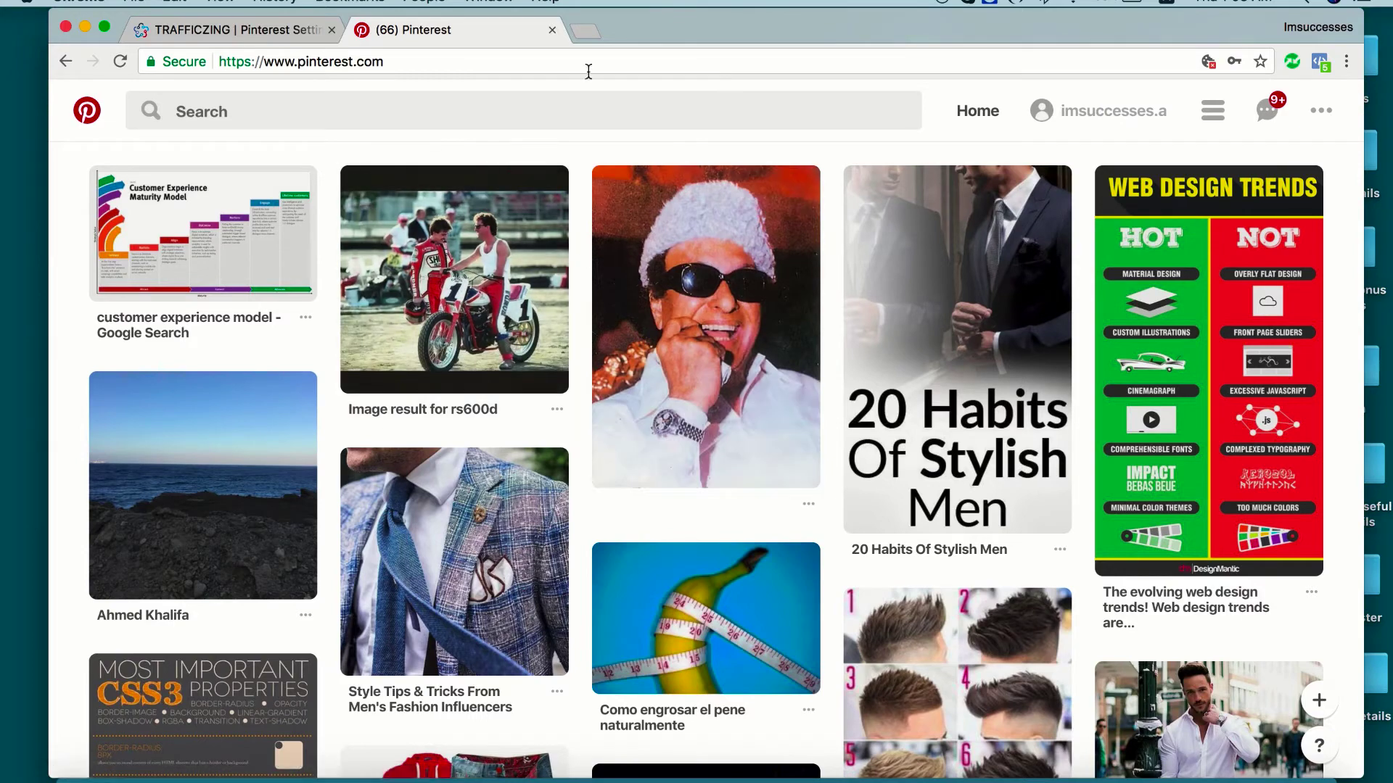
pyautogui.click(589, 32)
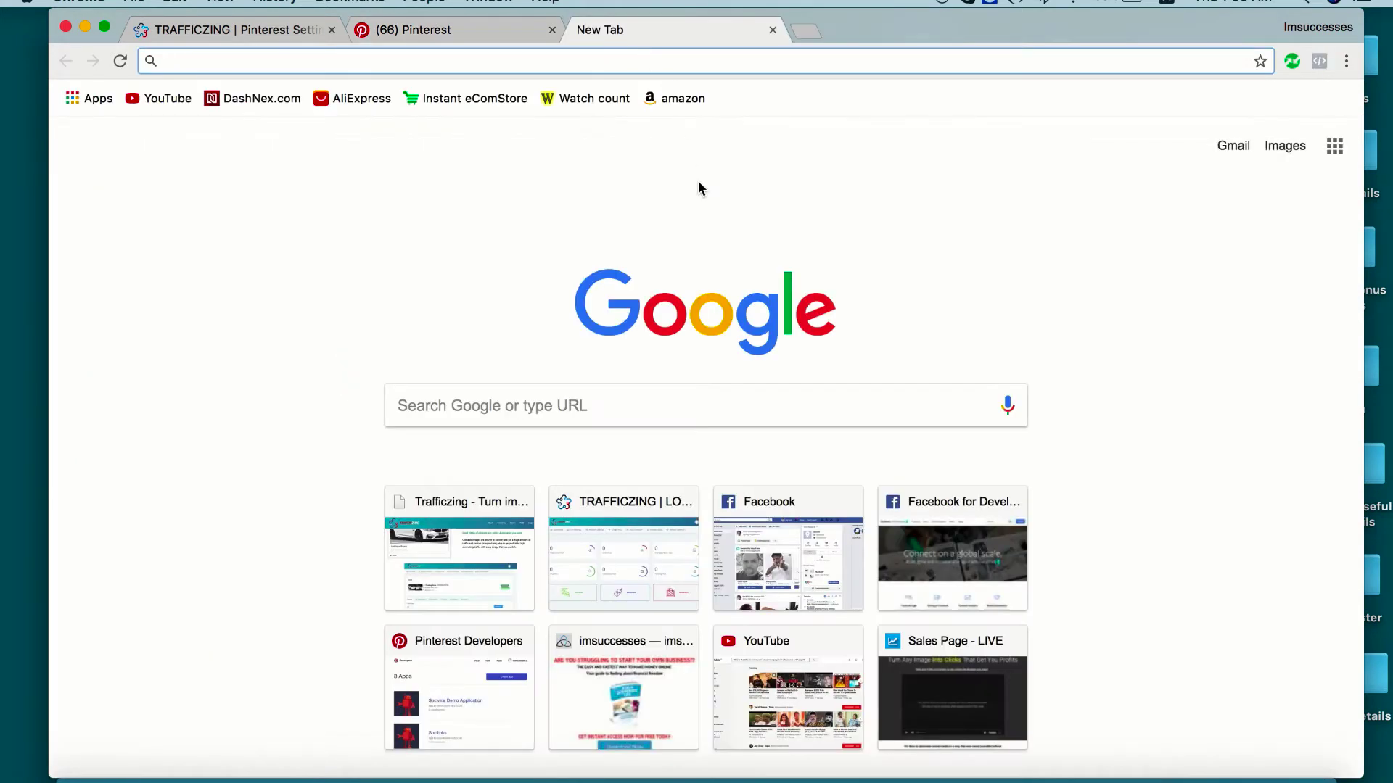
pyautogui.hotkey('ctrl', 'Up')
pyautogui.click(1080, 260)
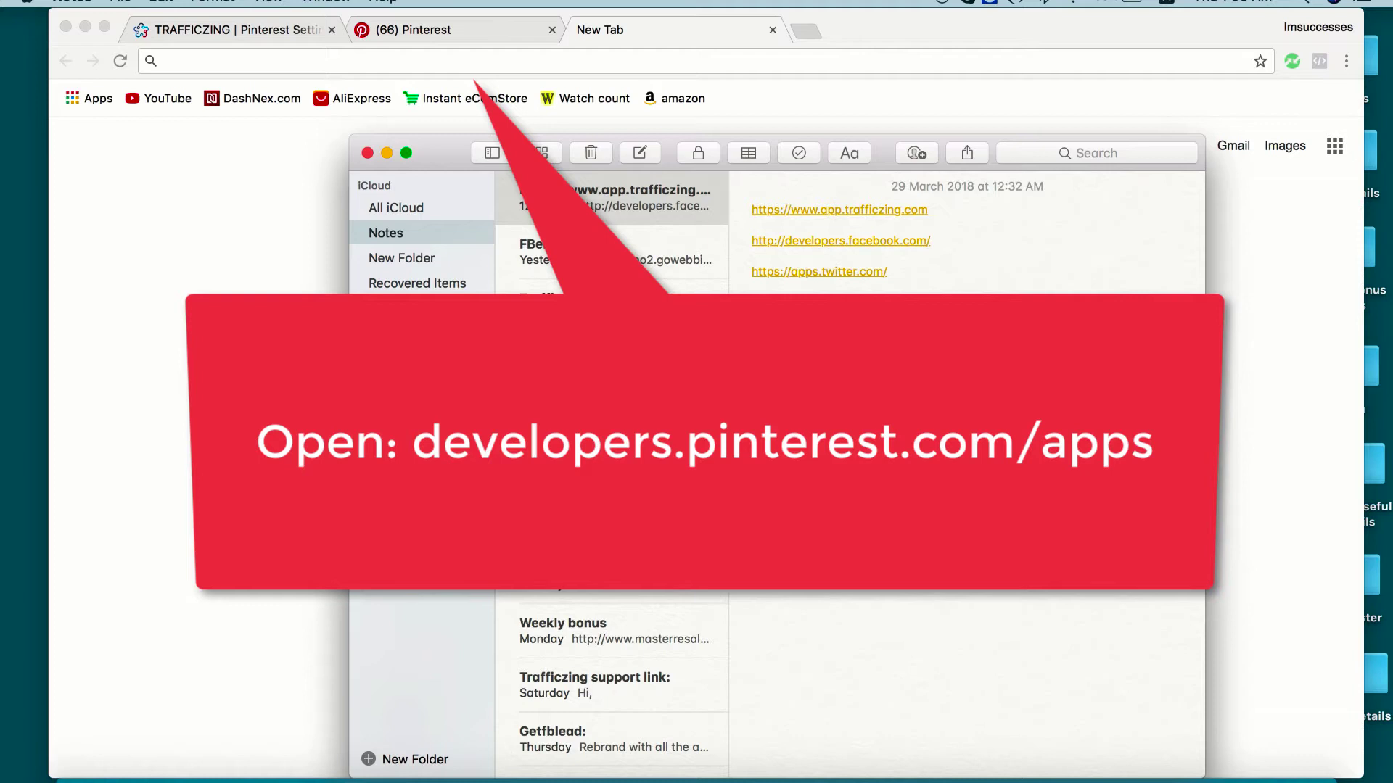
pyautogui.press('super+Tab')
pyautogui.write('https://developers.pinterest.com/apps/')
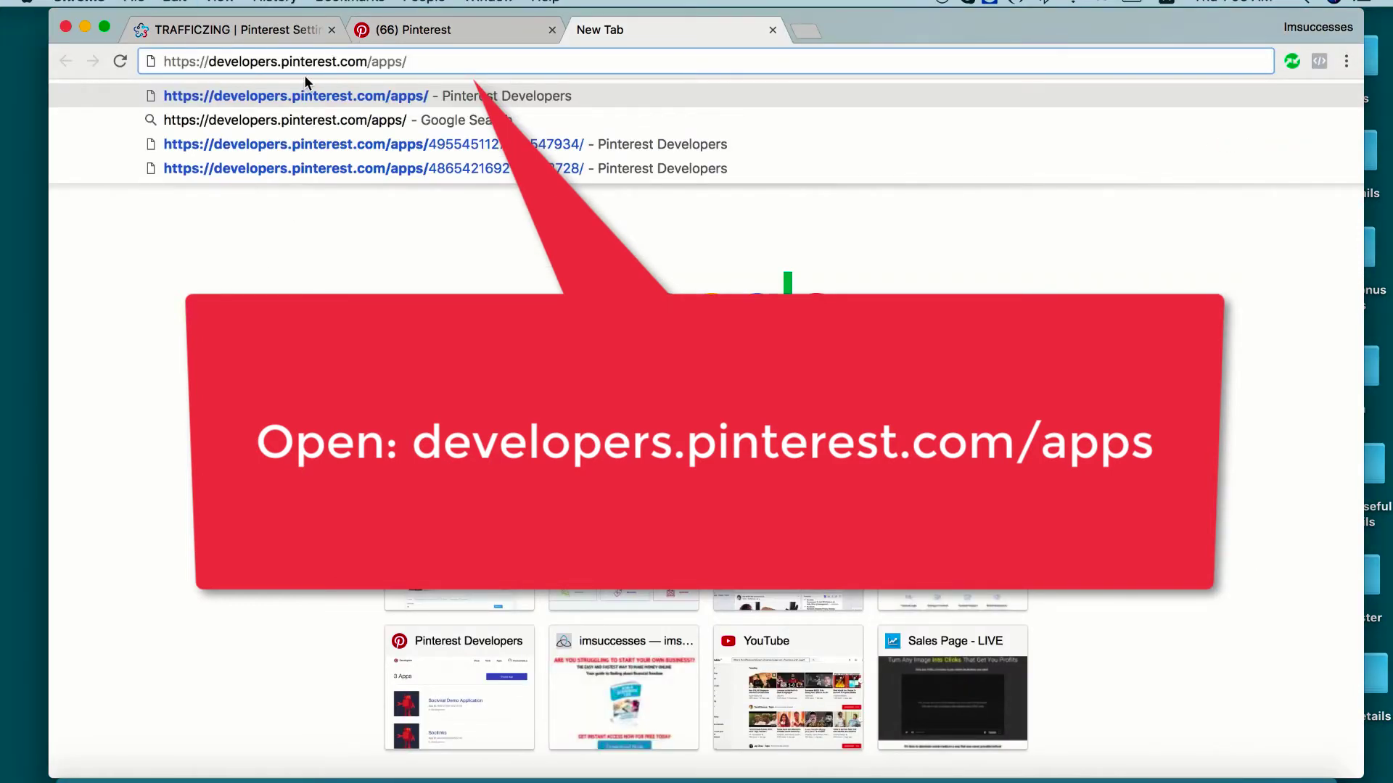
pyautogui.hotkey('ctrl', 'Up')
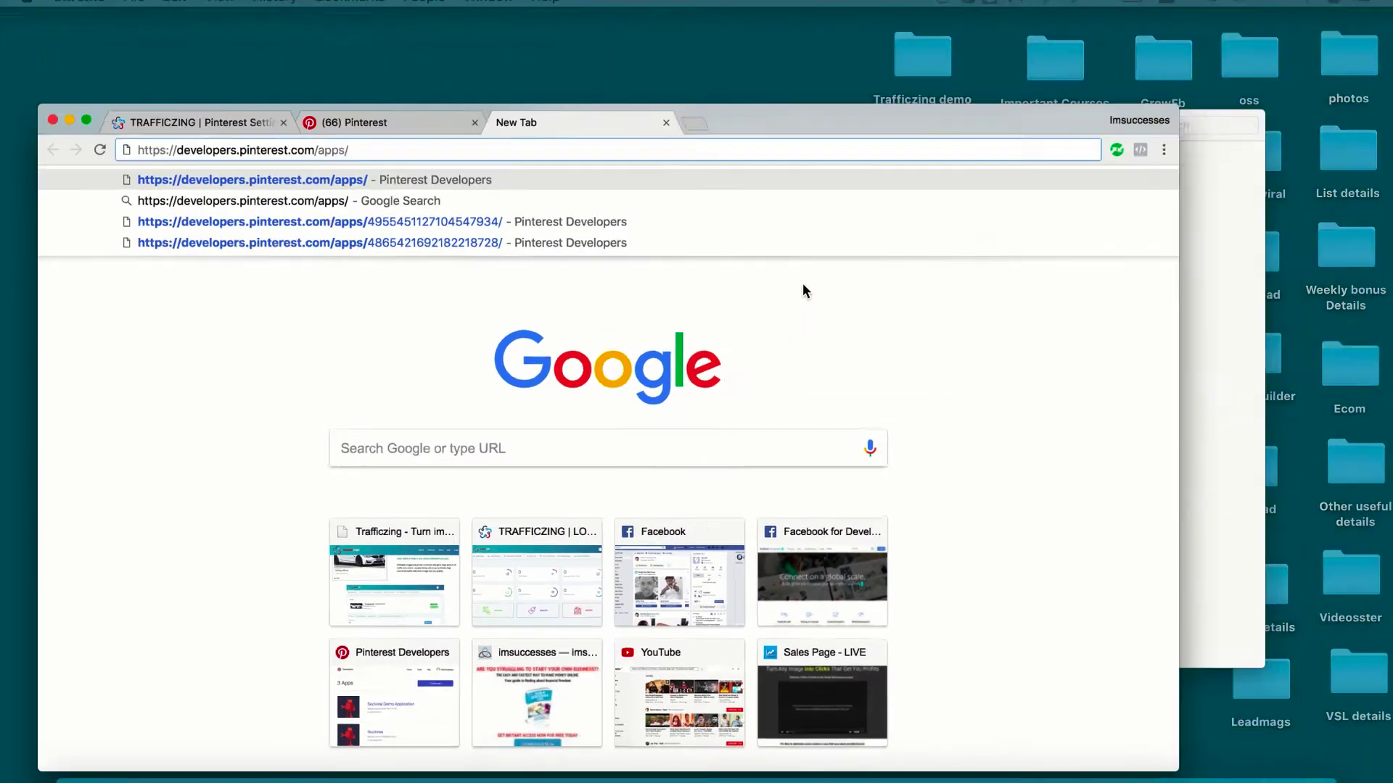
pyautogui.click(1260, 346)
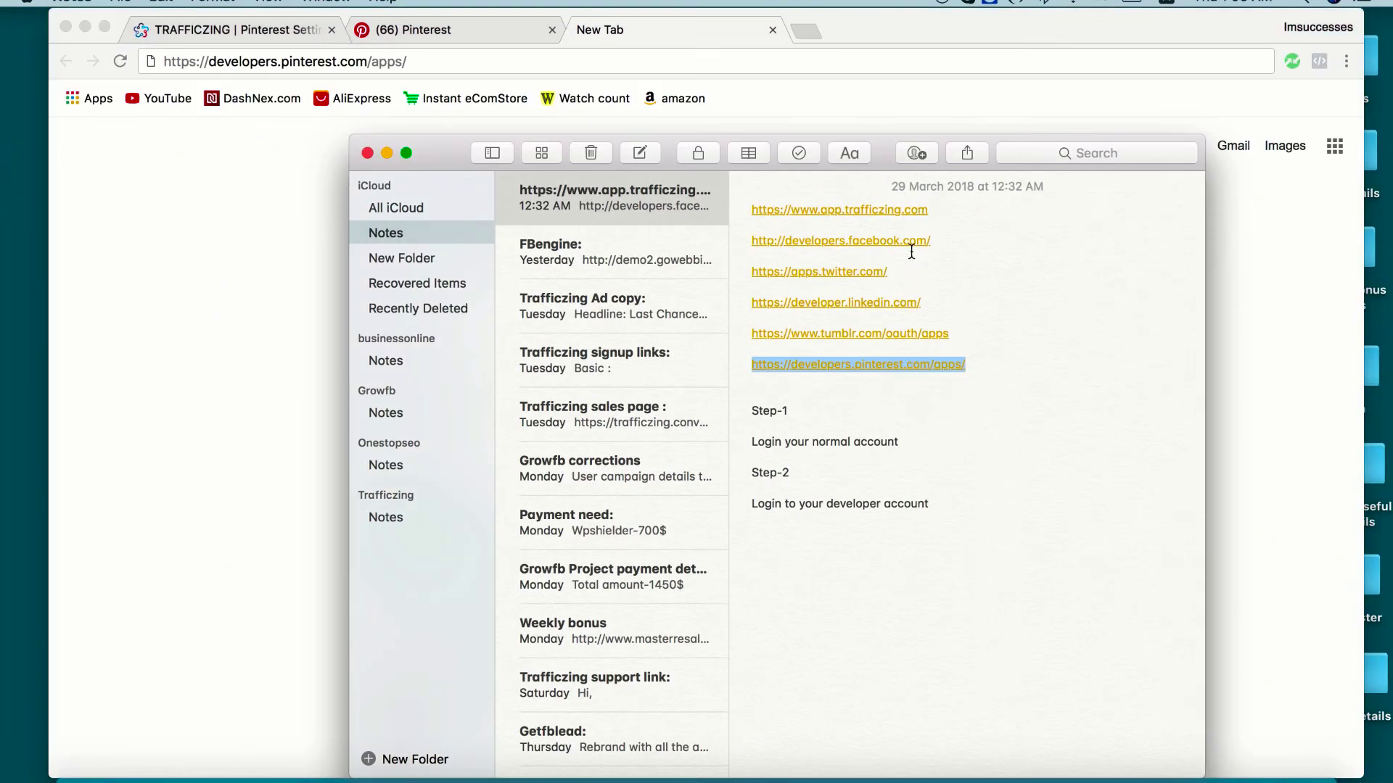
pyautogui.click(286, 317)
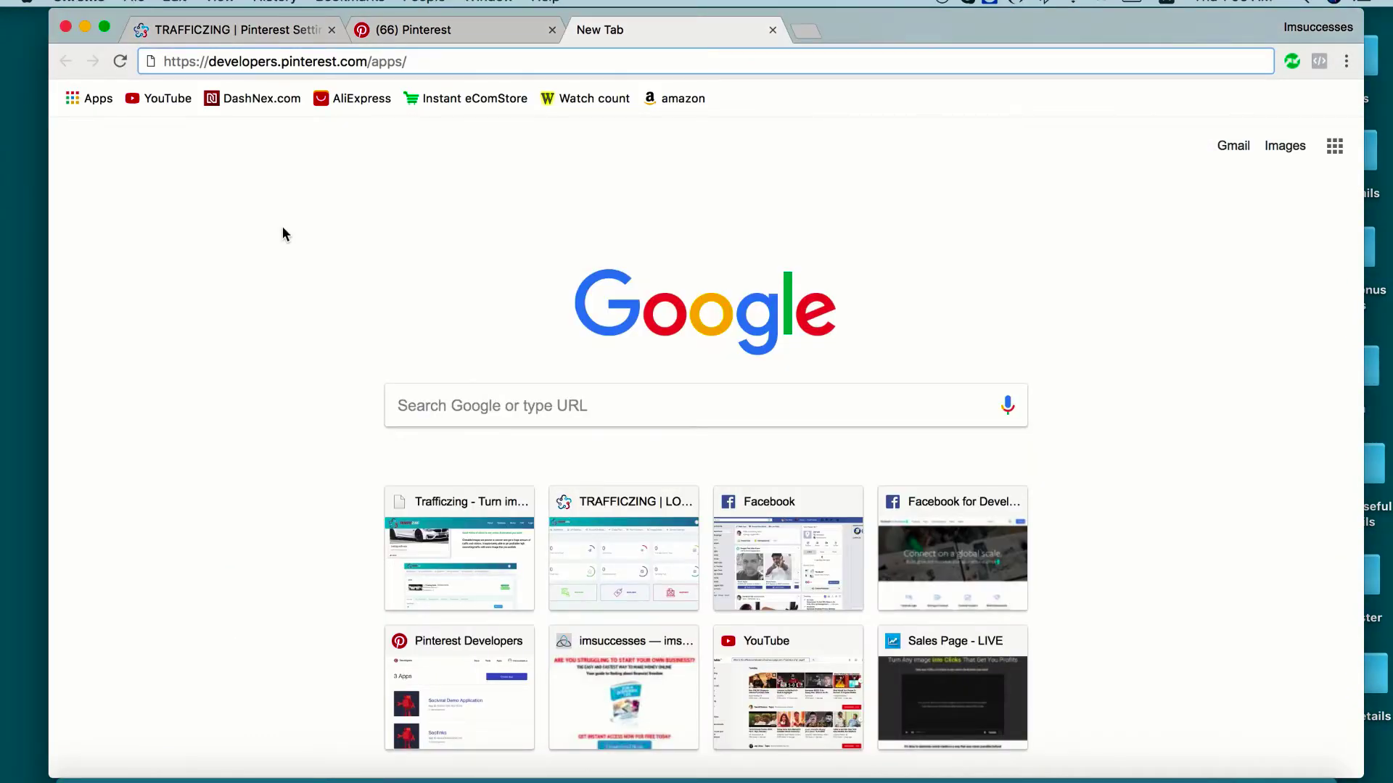
pyautogui.press('Return')
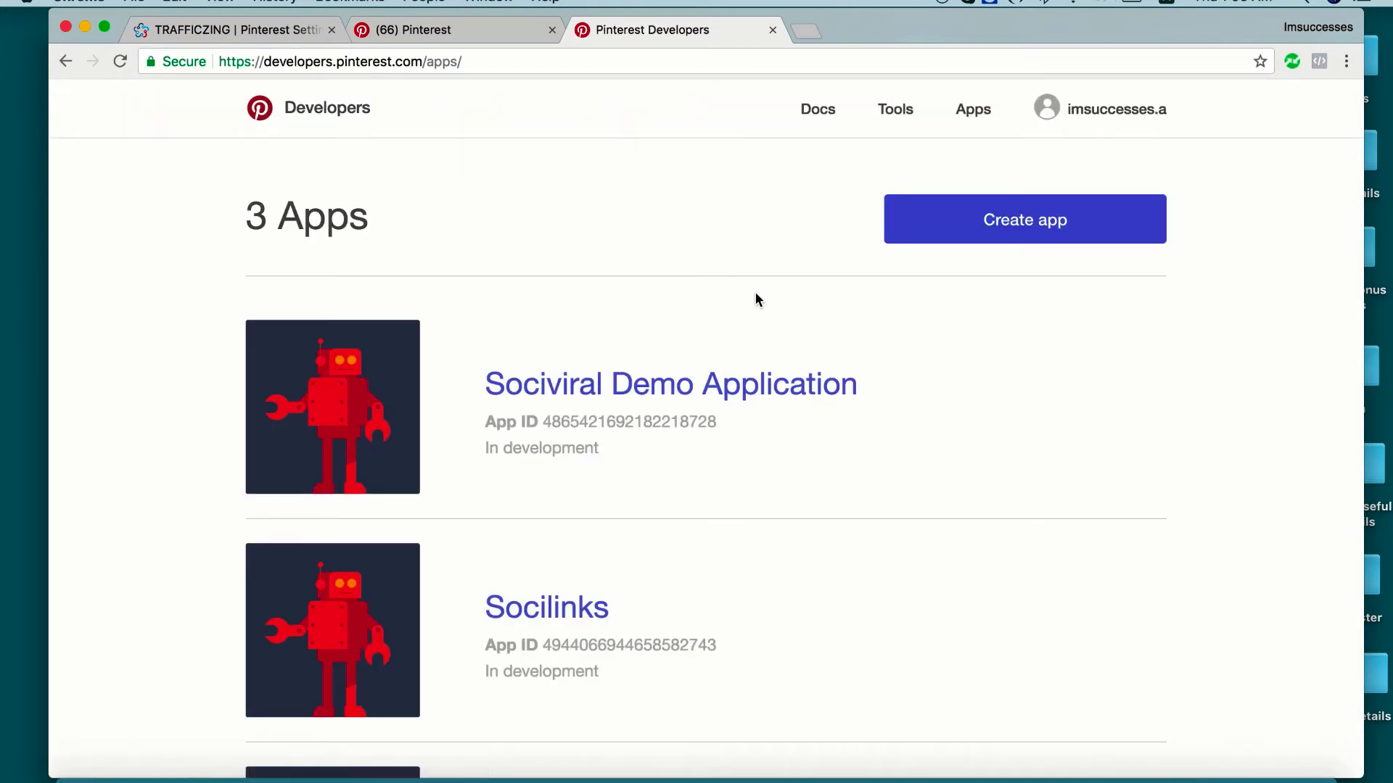
# Step: Create a new Pinterest app named 'Trafficzing demo2', reusing the name as its description
pyautogui.click(1024, 219)
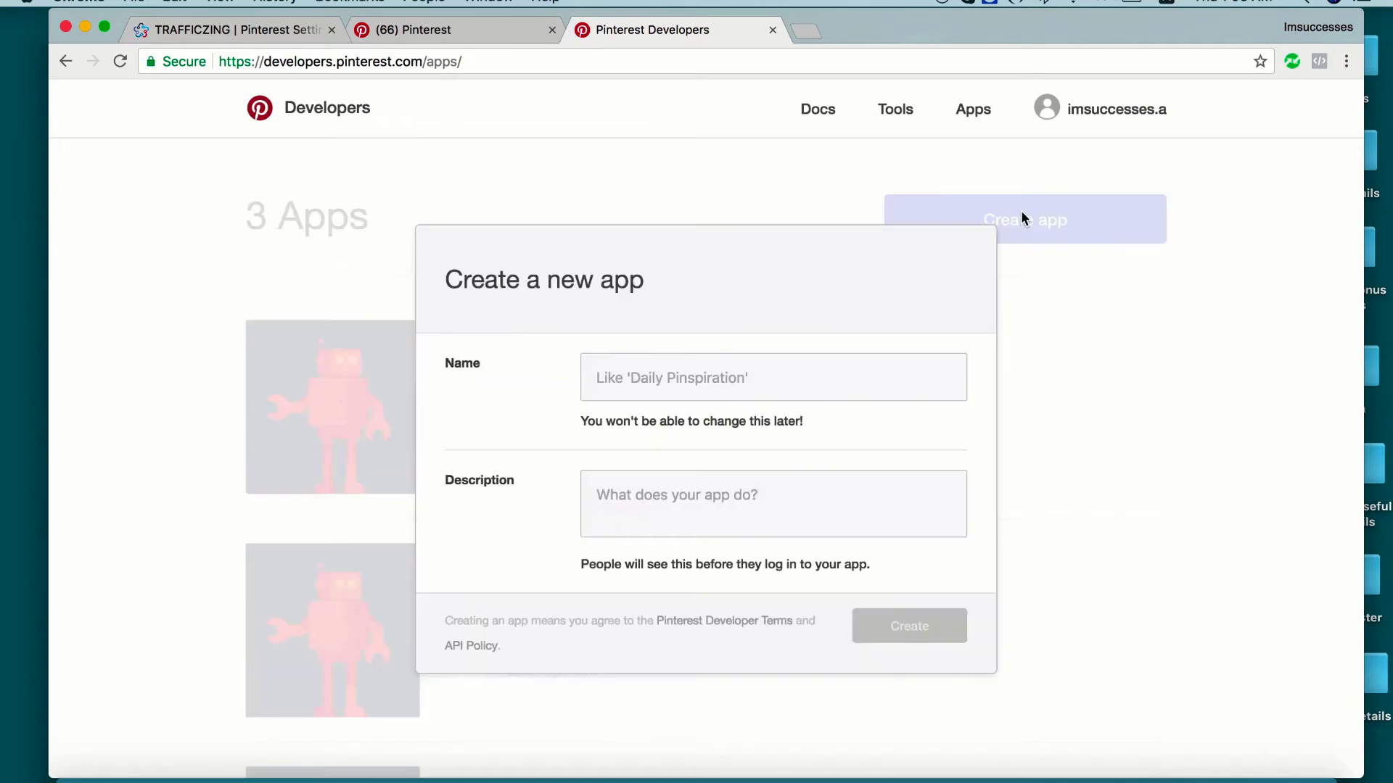
pyautogui.click(721, 377)
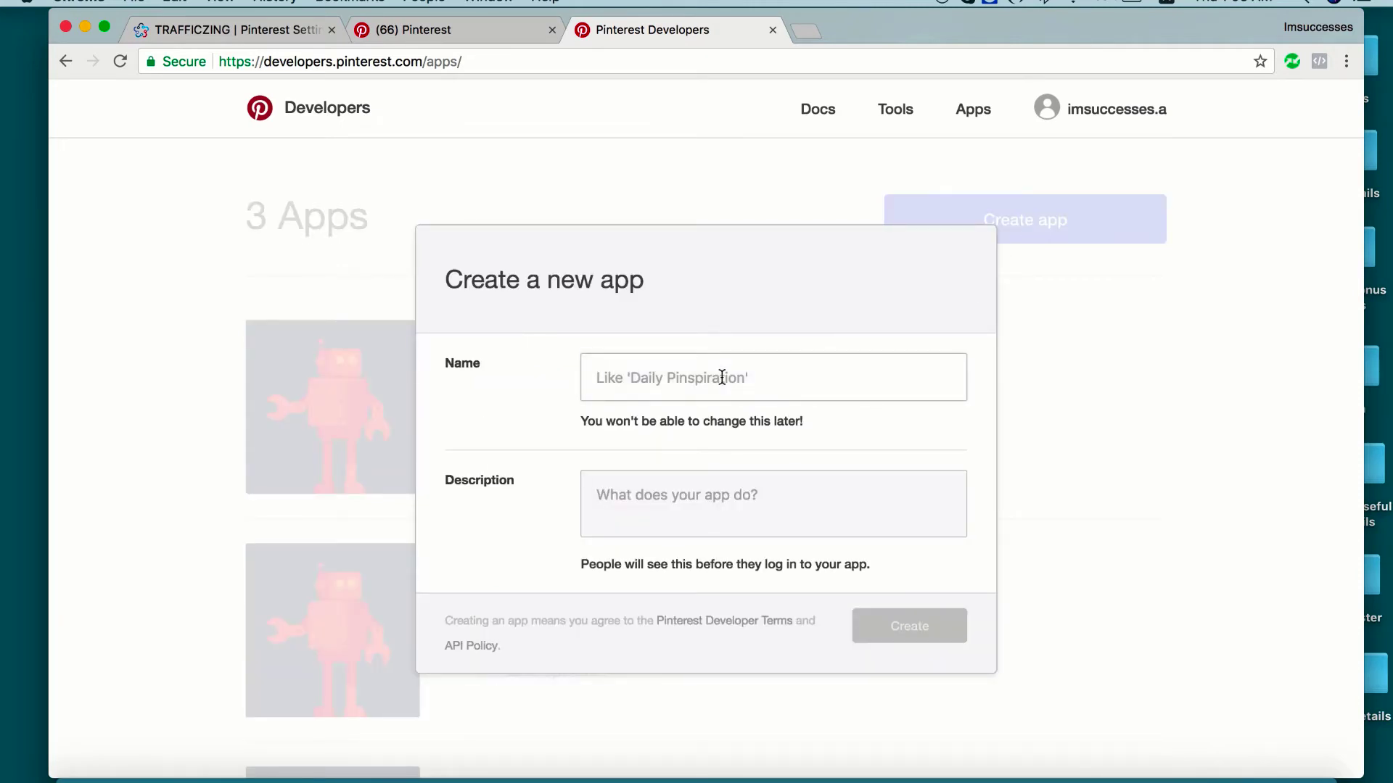
pyautogui.write('Trafficzing demo2')
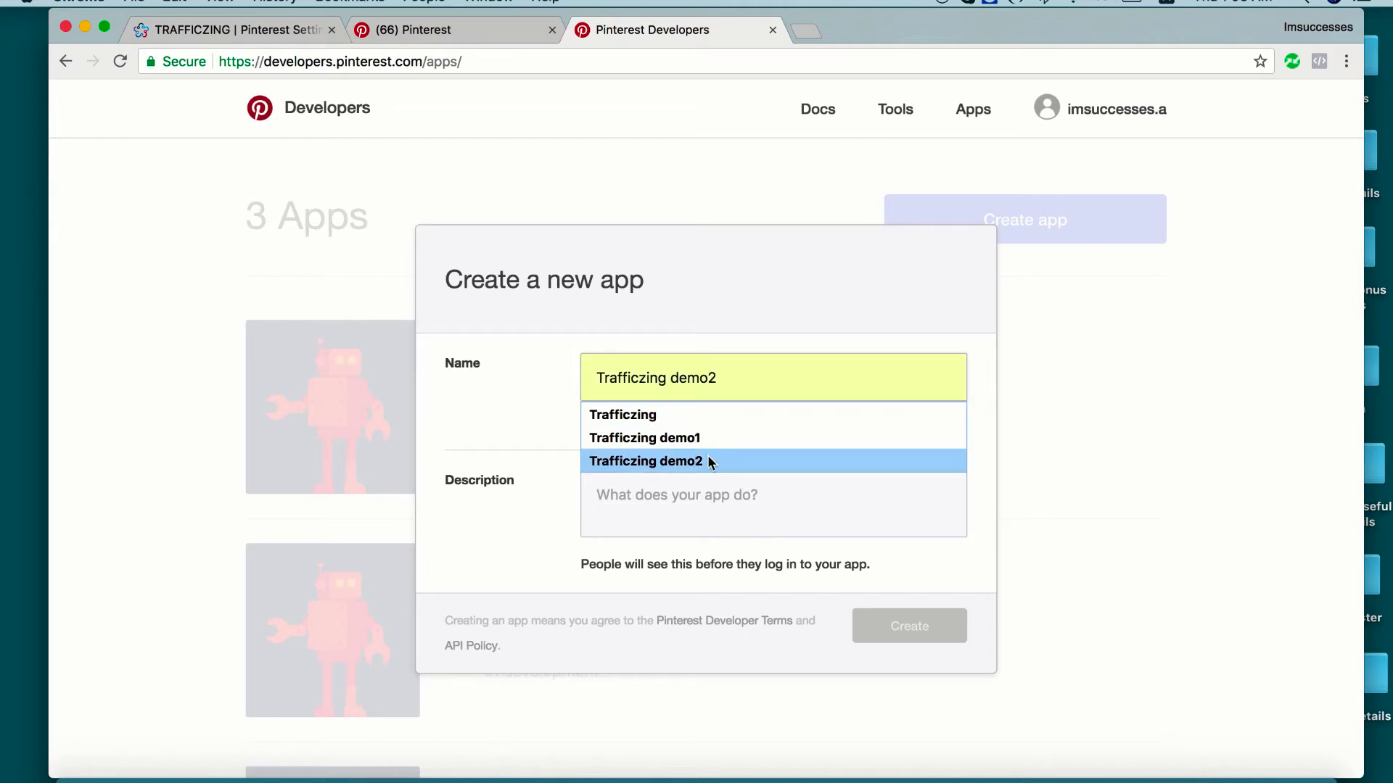
pyautogui.click(707, 457)
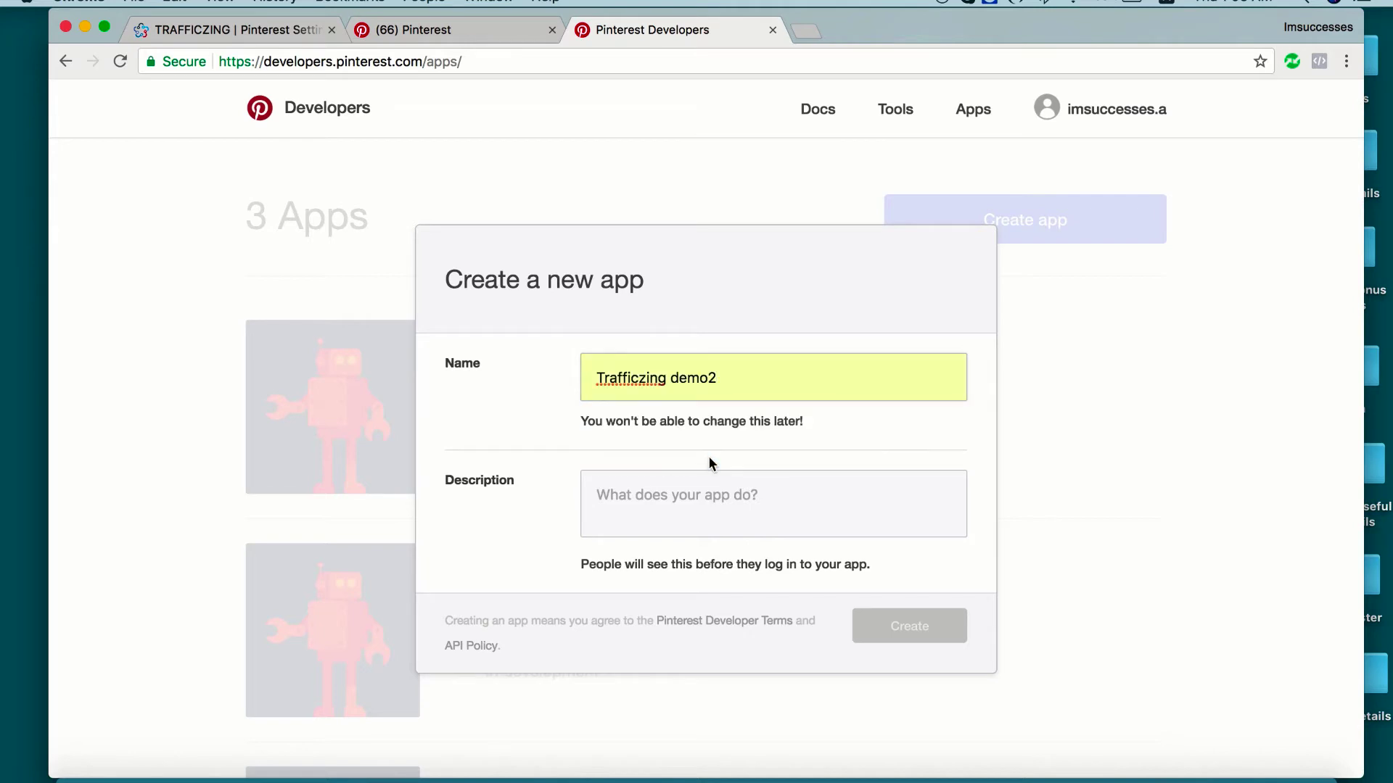
pyautogui.moveTo(746, 381); pyautogui.dragTo(583, 374)
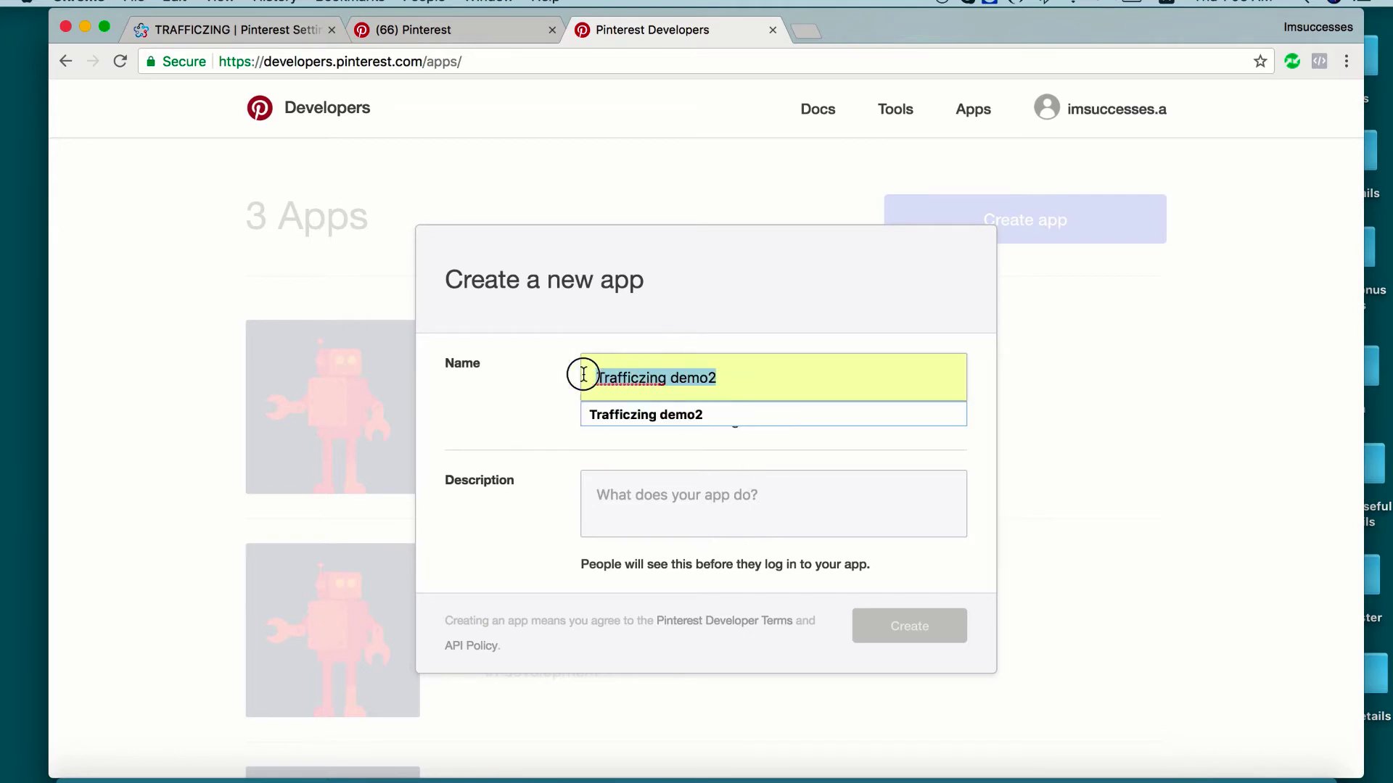
pyautogui.hotkey('ctrl', 'c')
pyautogui.click(654, 532)
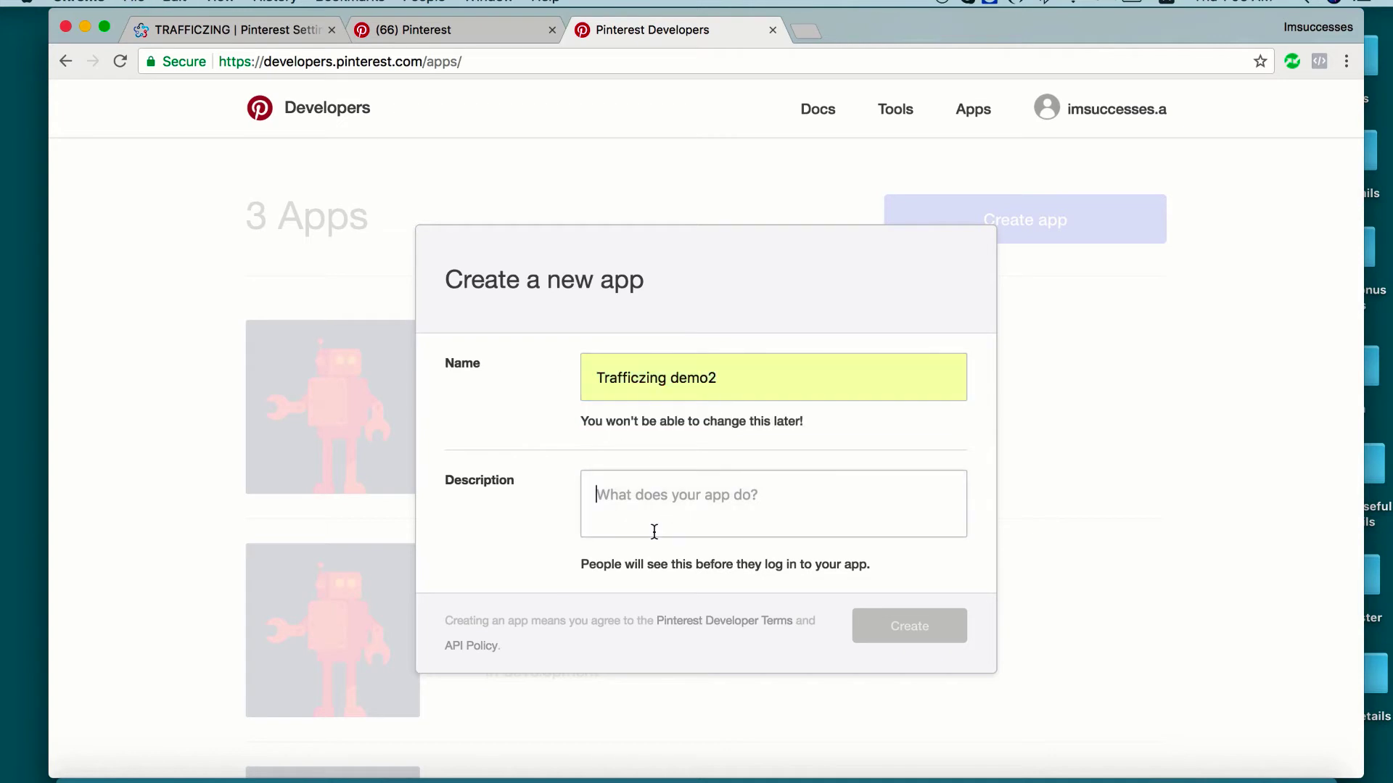
pyautogui.hotkey('ctrl', 'v')
pyautogui.click(894, 624)
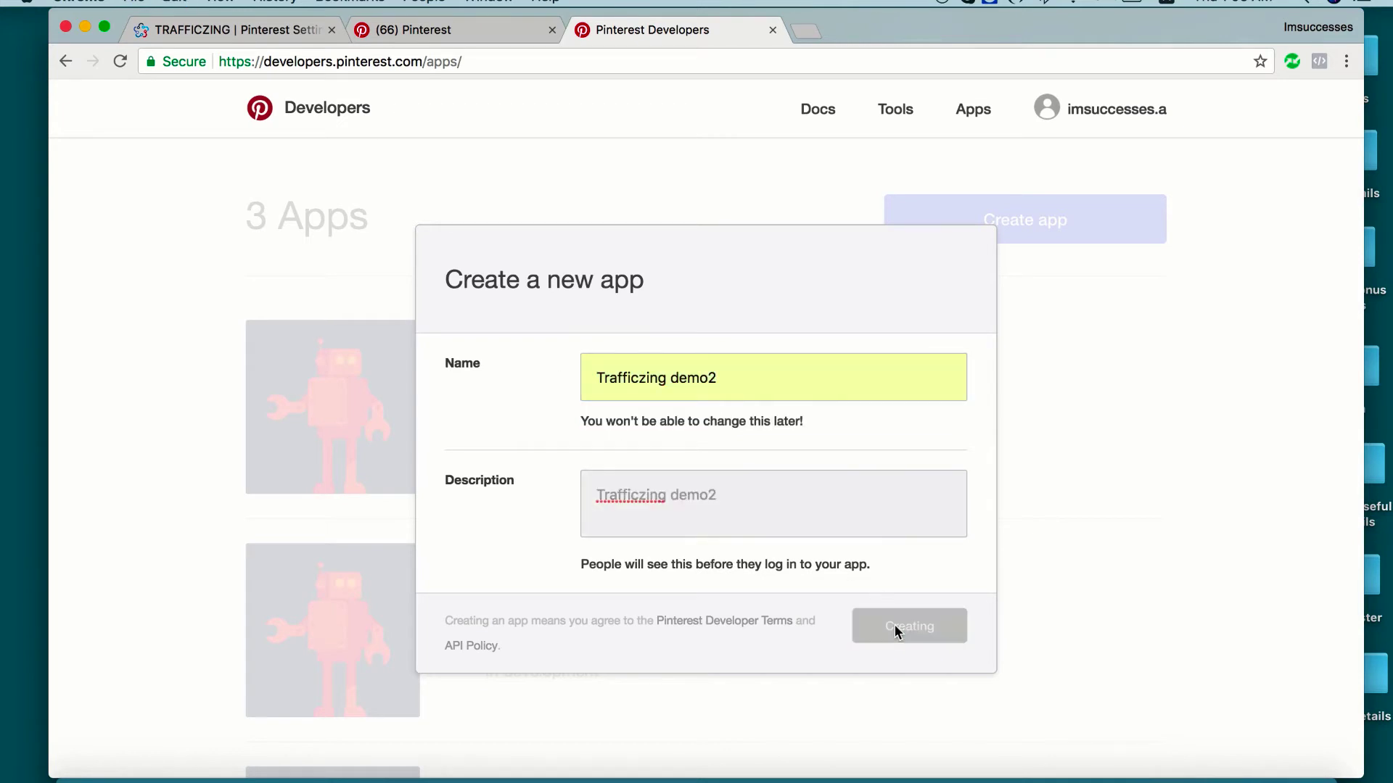
# Step: Select Trafficzing's Pinterest callback URL for the app's redirect URIs
pyautogui.scroll(-1, 894, 626)
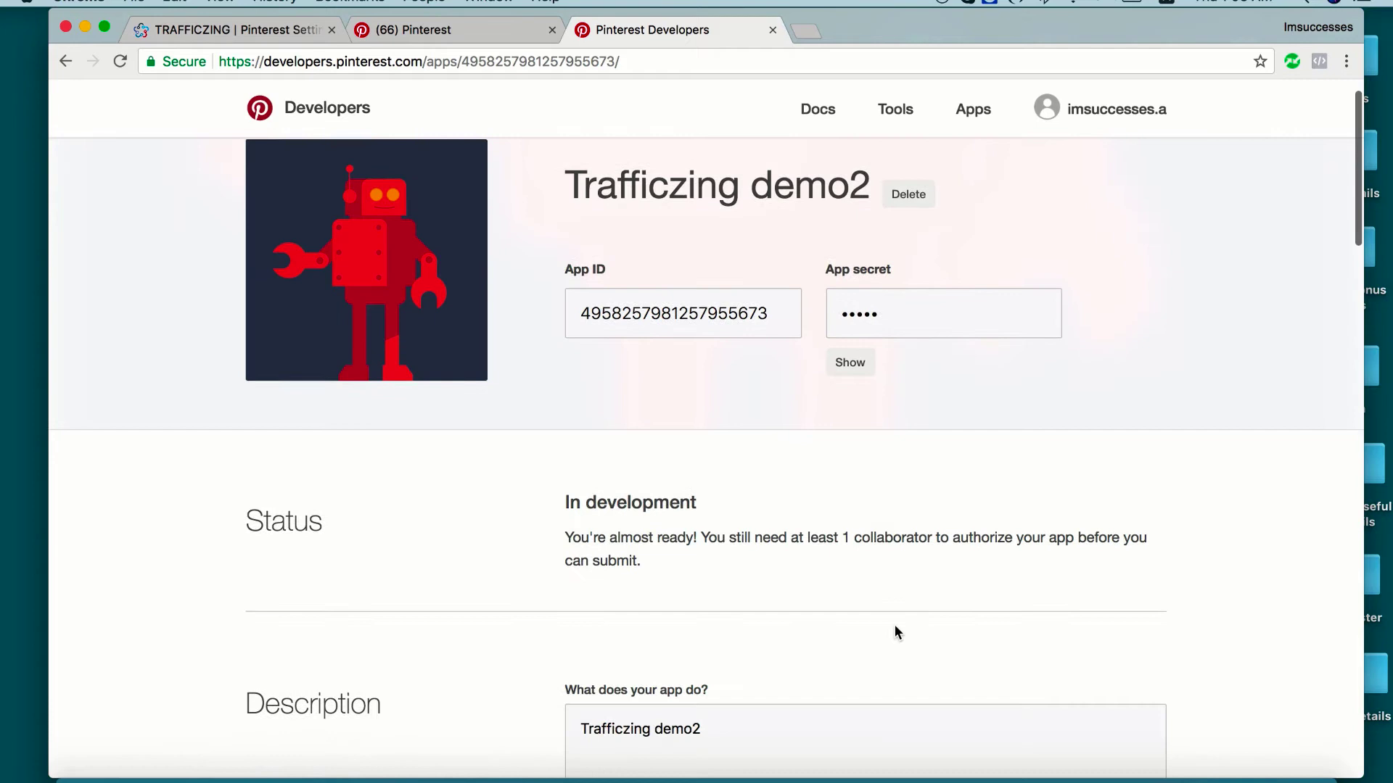
pyautogui.scroll(-4, 894, 626)
pyautogui.scroll(-3, 894, 626)
pyautogui.scroll(-3, 894, 625)
pyautogui.scroll(-3, 895, 624)
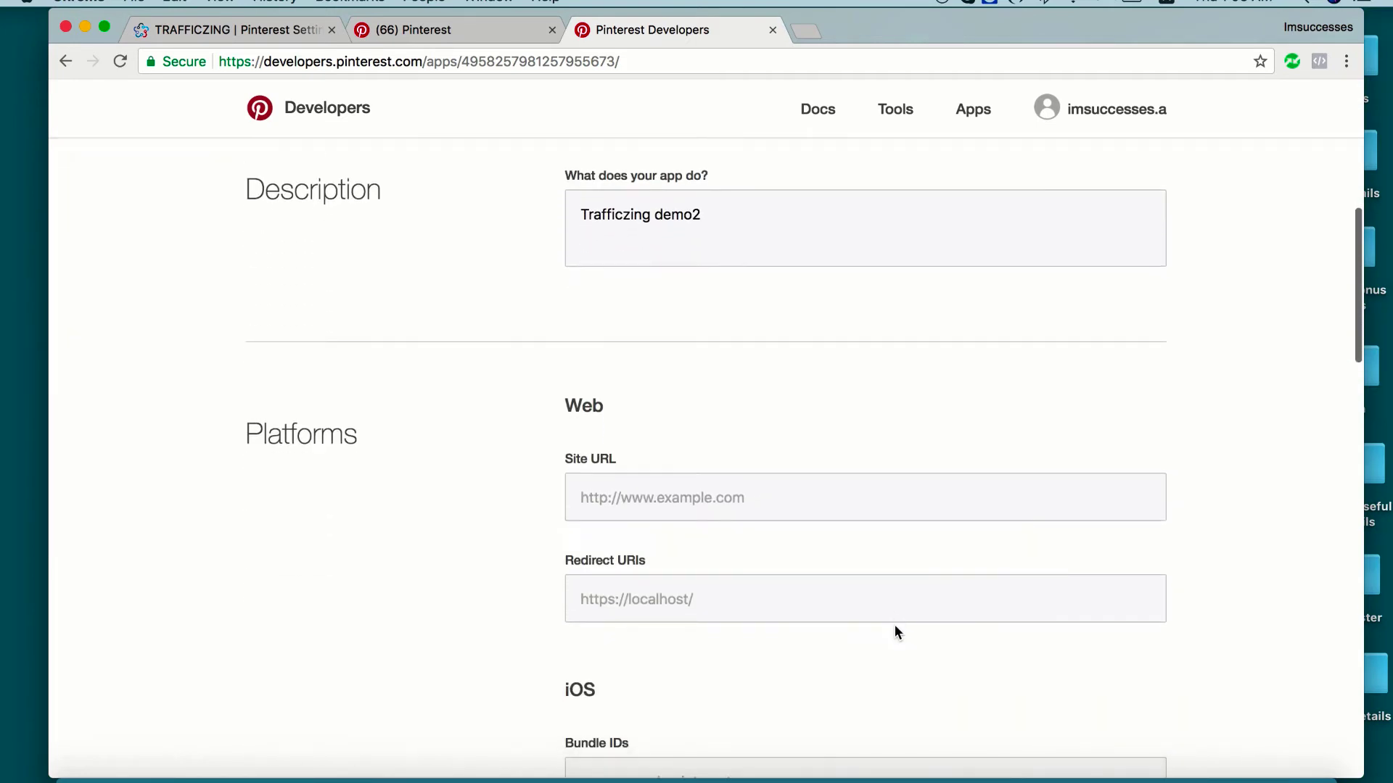
pyautogui.click(690, 593)
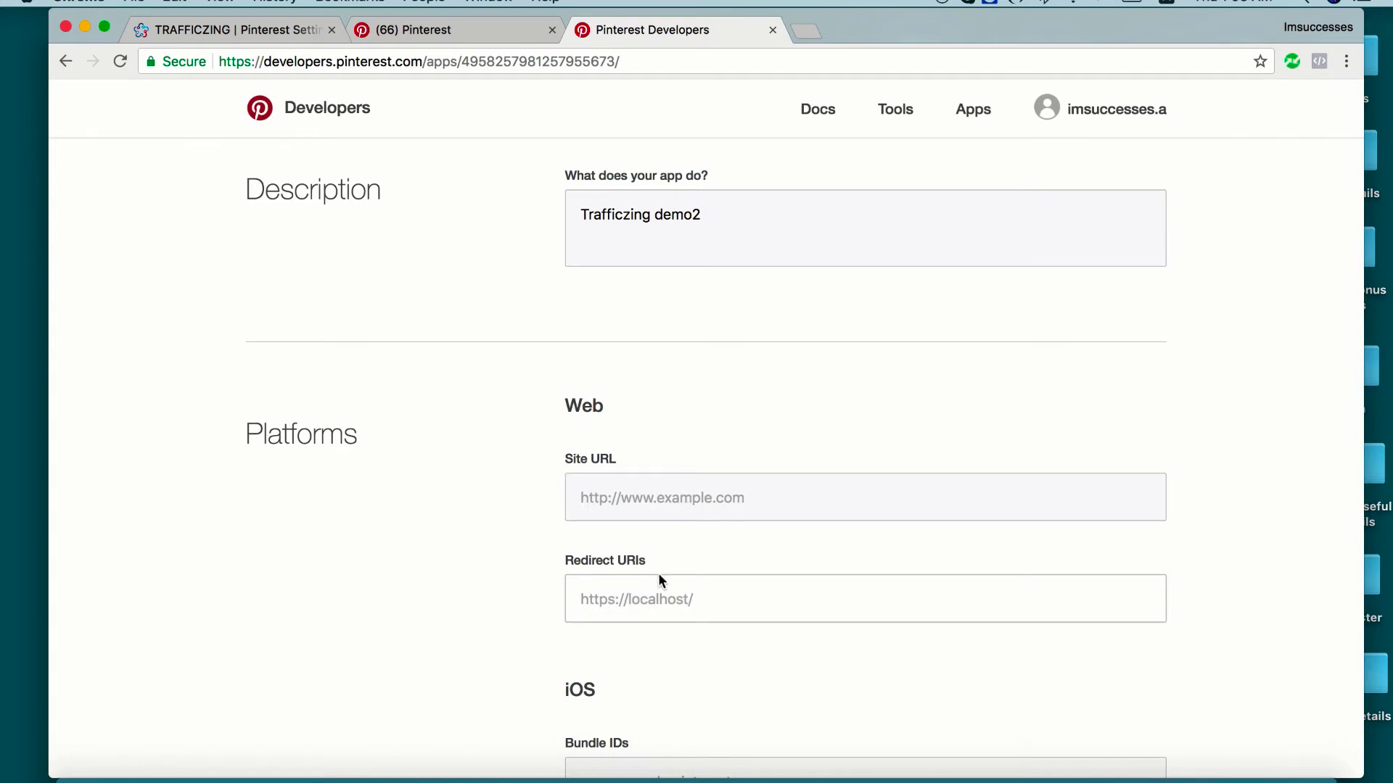
pyautogui.click(251, 32)
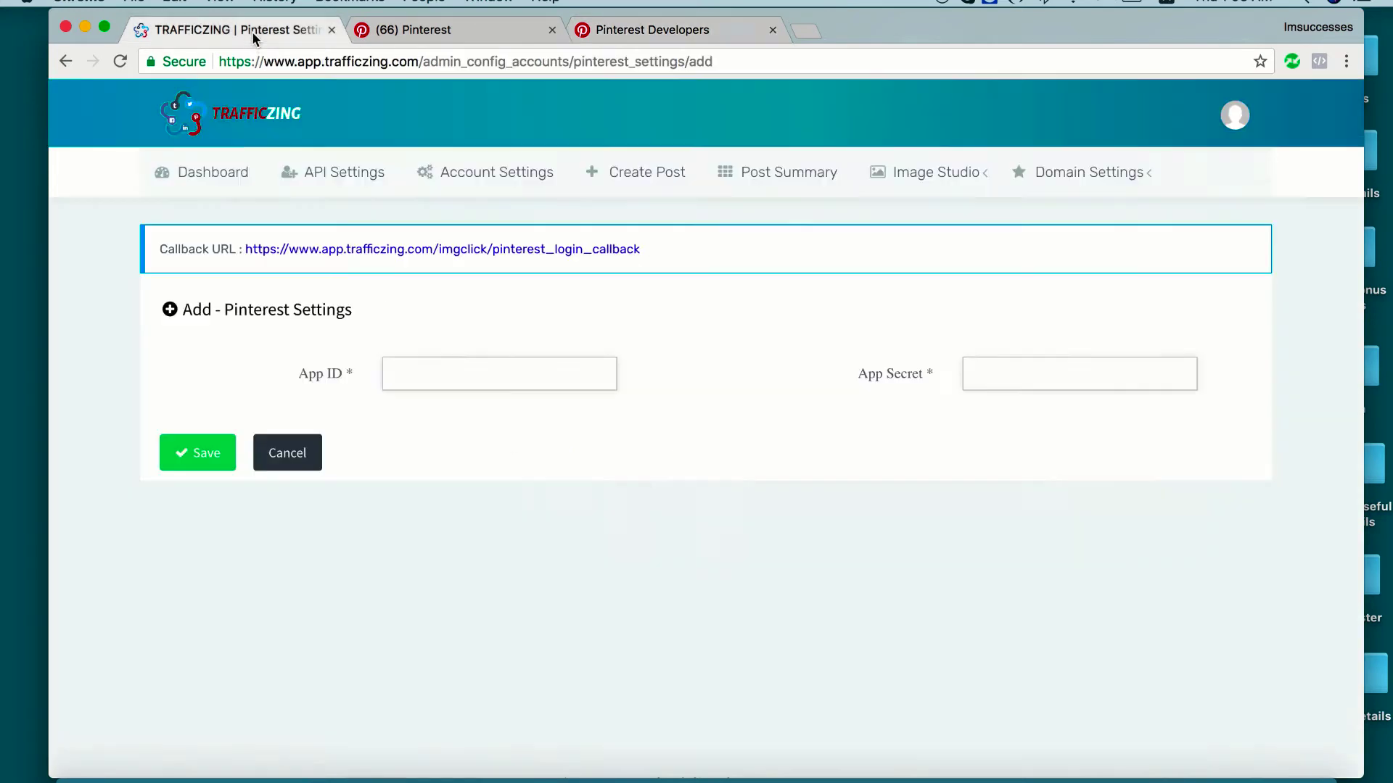
pyautogui.moveTo(246, 249); pyautogui.dragTo(638, 248)
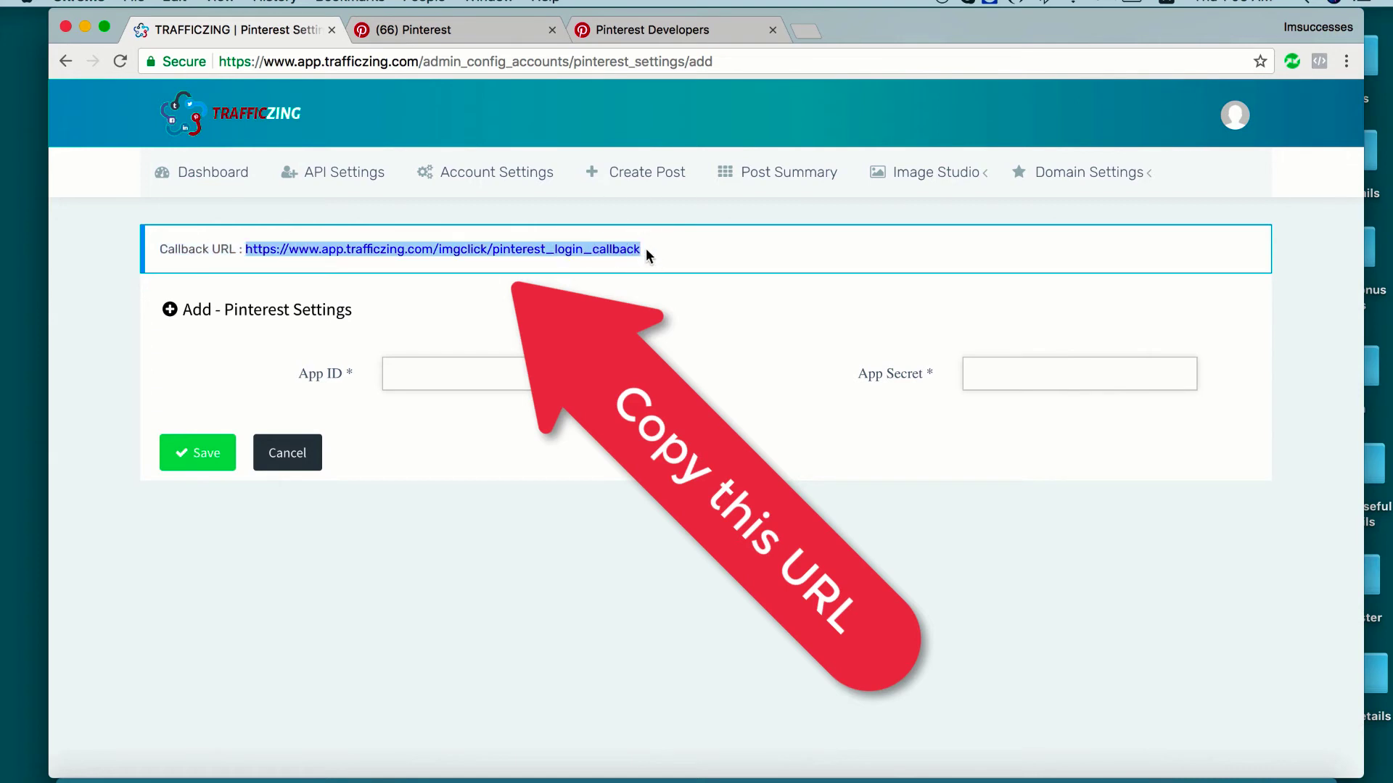
# Step: Add the Trafficzing callback URL to the app's Redirect URIs
pyautogui.click(674, 33)
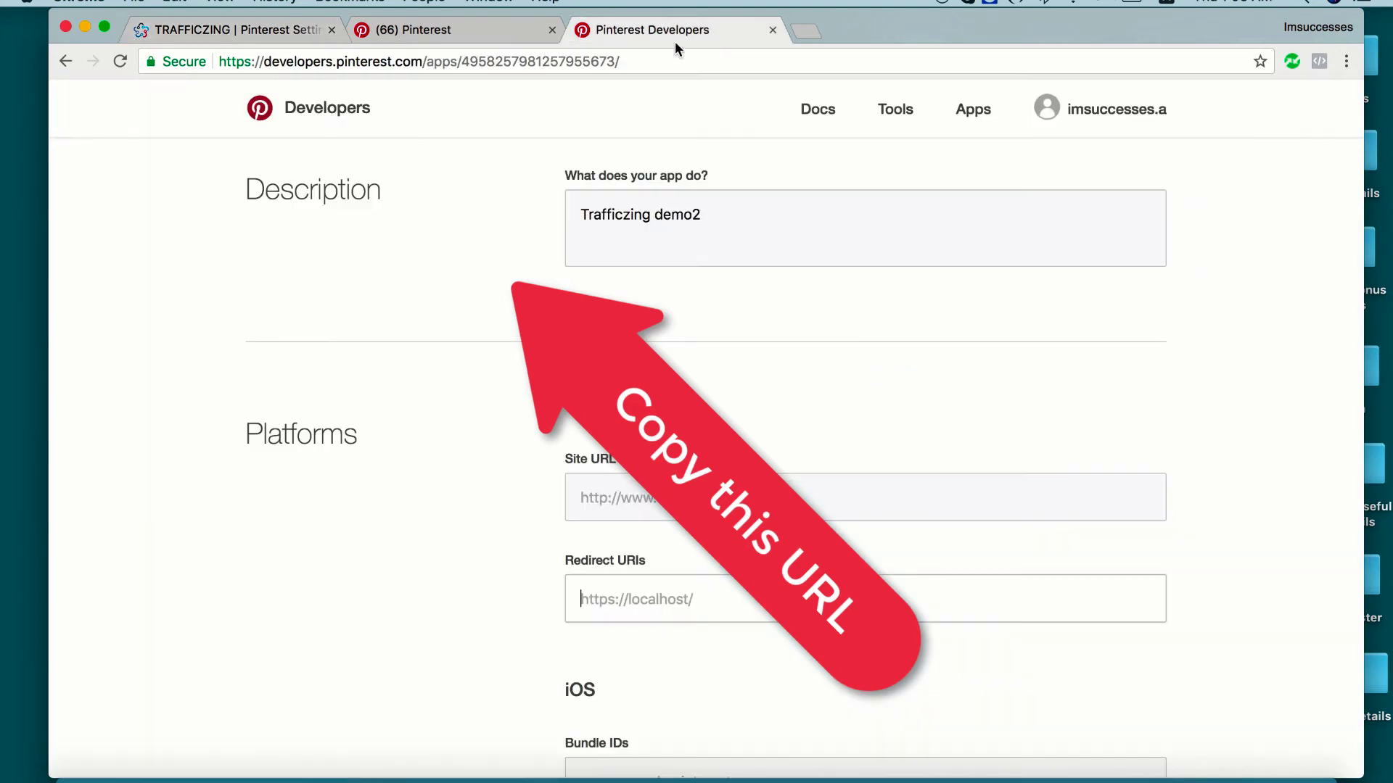
pyautogui.click(732, 584)
pyautogui.hotkey('ctrl', 'v')
pyautogui.scroll(-2, 730, 584)
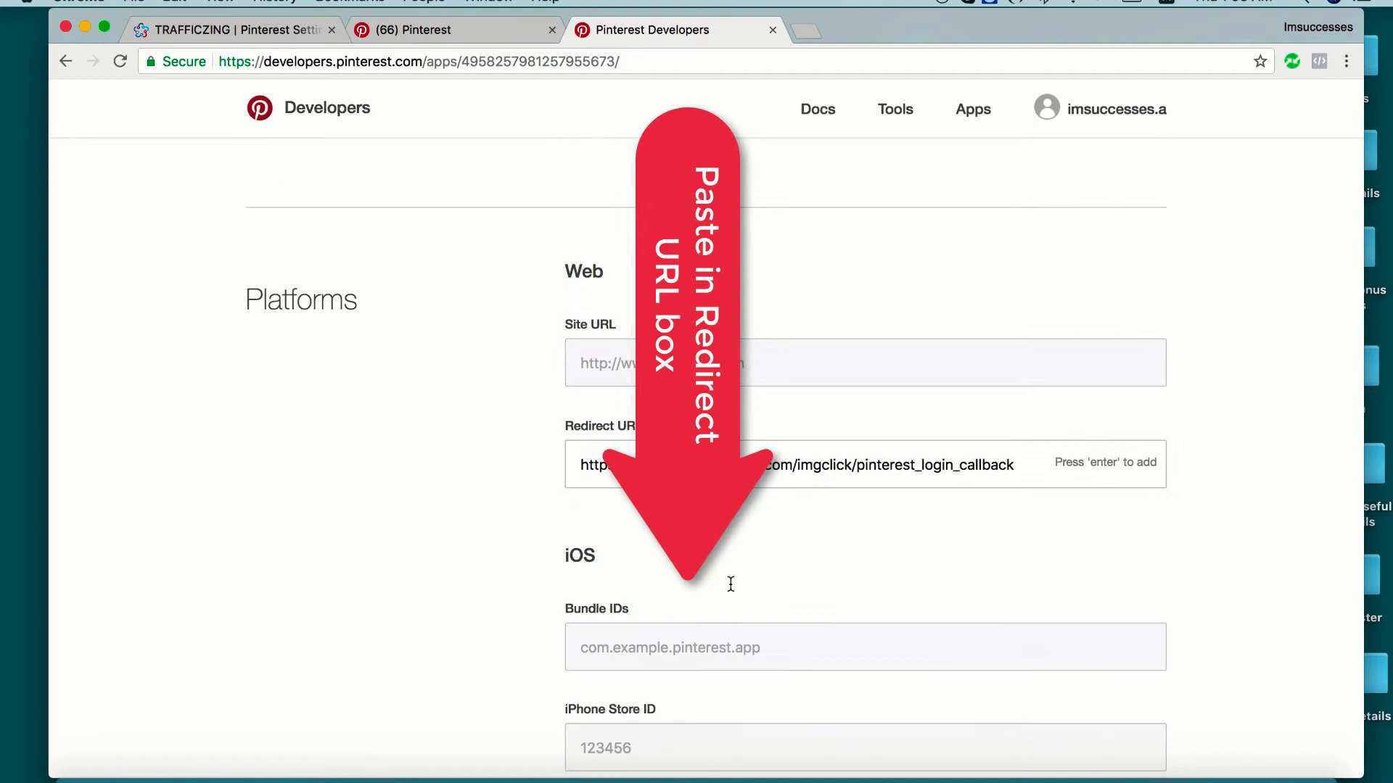
pyautogui.press('Return')
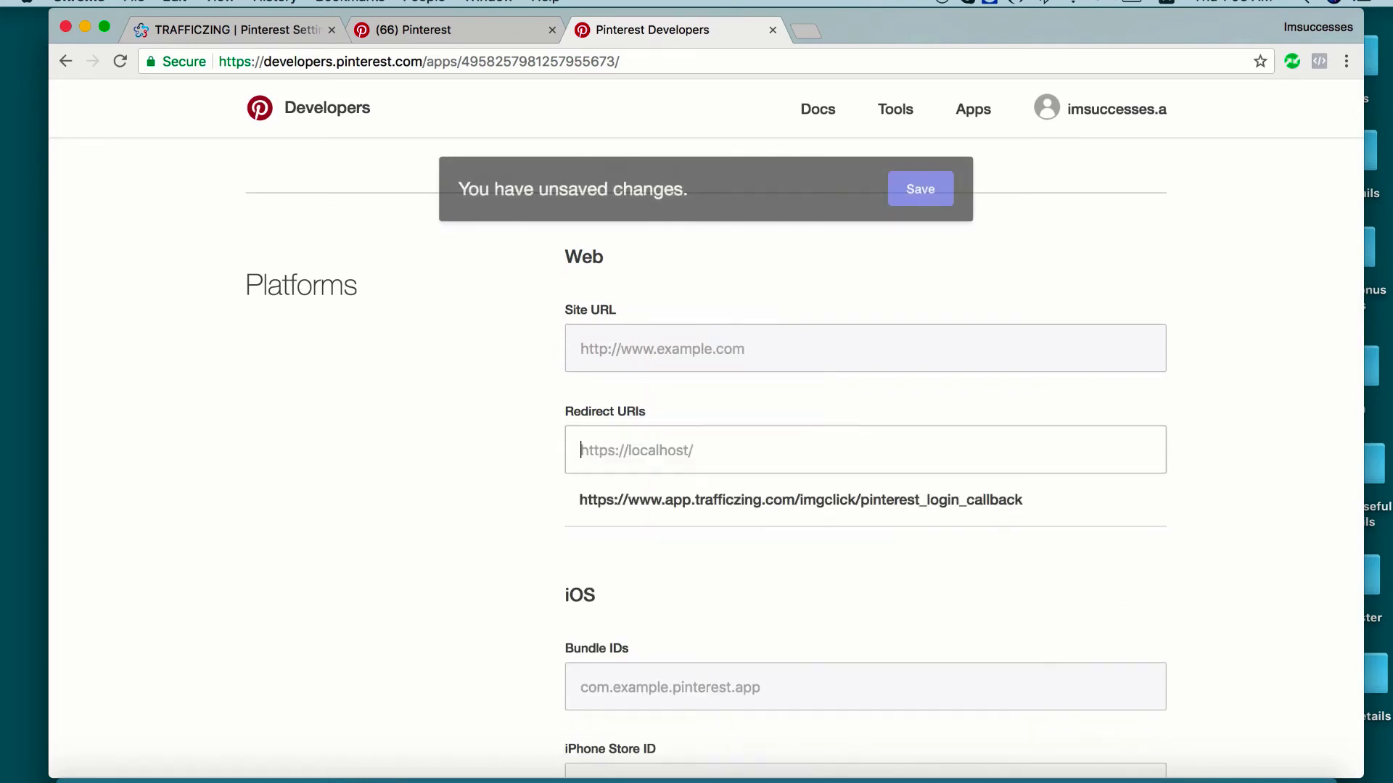
pyautogui.scroll(-4, 905, 576)
pyautogui.scroll(2, 907, 573)
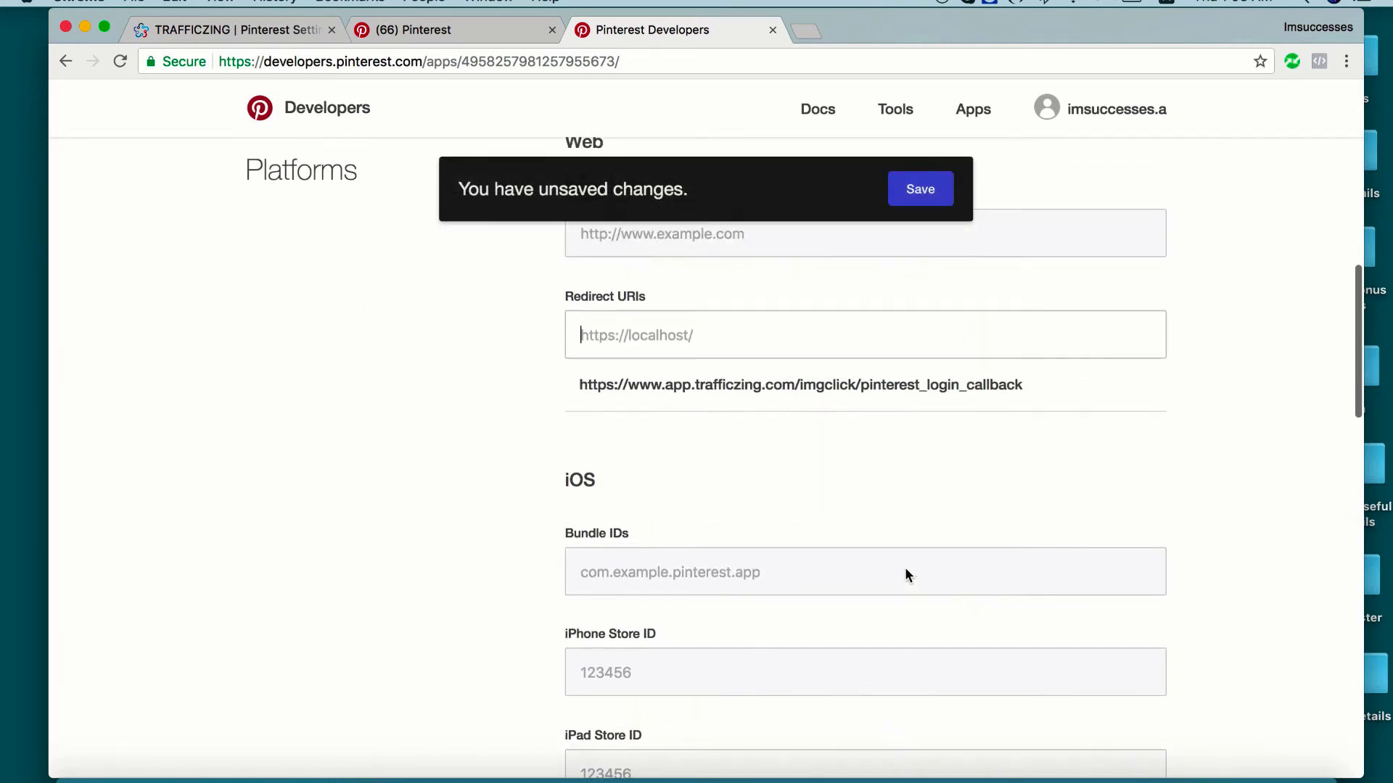
pyautogui.scroll(2, 907, 573)
pyautogui.click(681, 338)
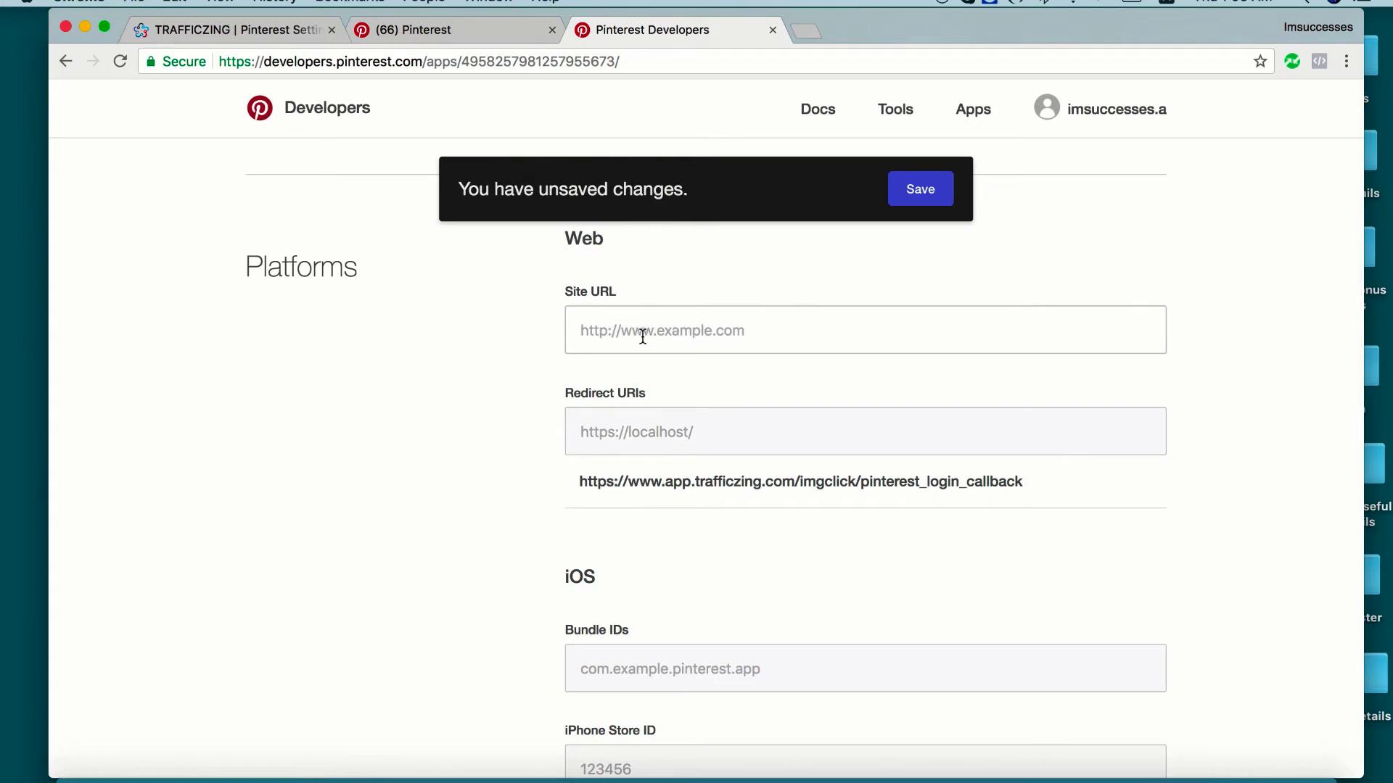
pyautogui.hotkey('ctrl', 'Up')
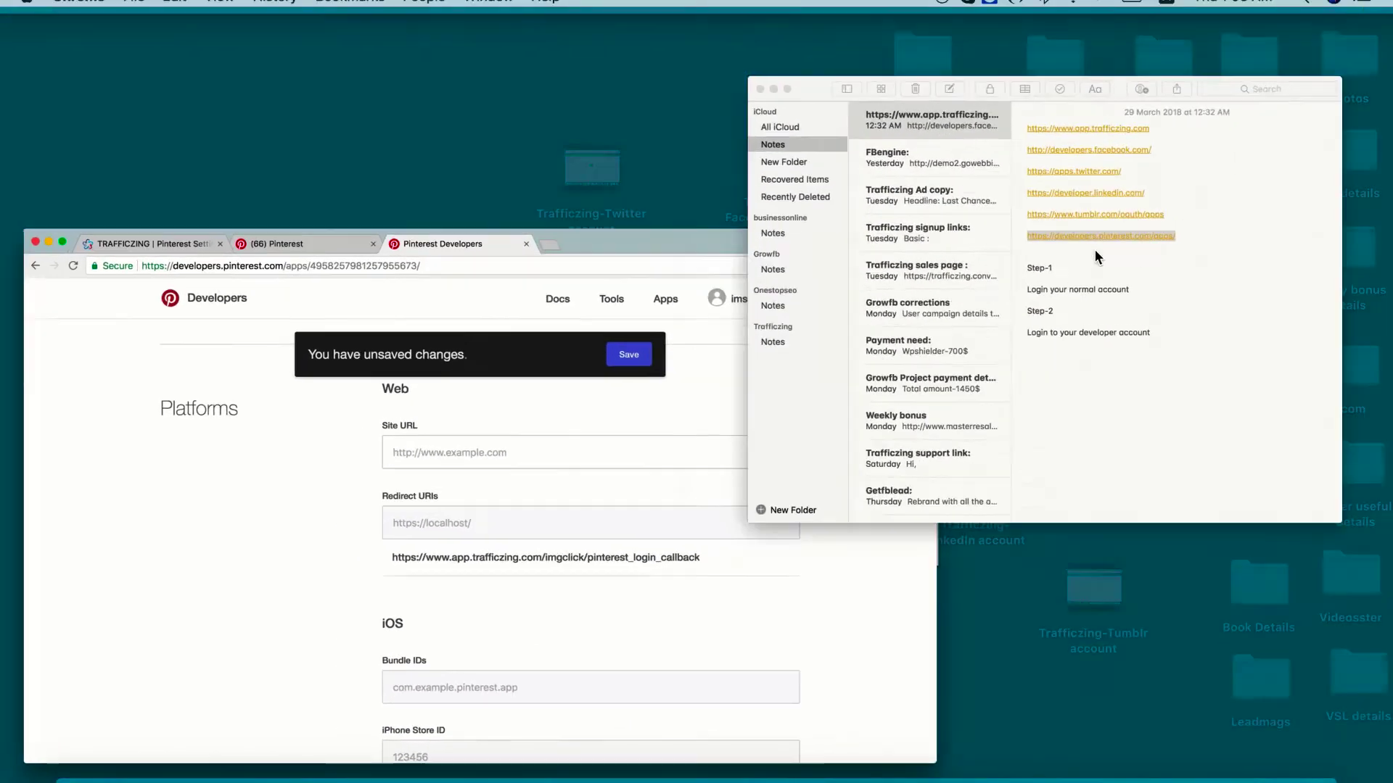
pyautogui.click(1094, 250)
pyautogui.moveTo(750, 209); pyautogui.dragTo(978, 206)
pyautogui.press('super+c')
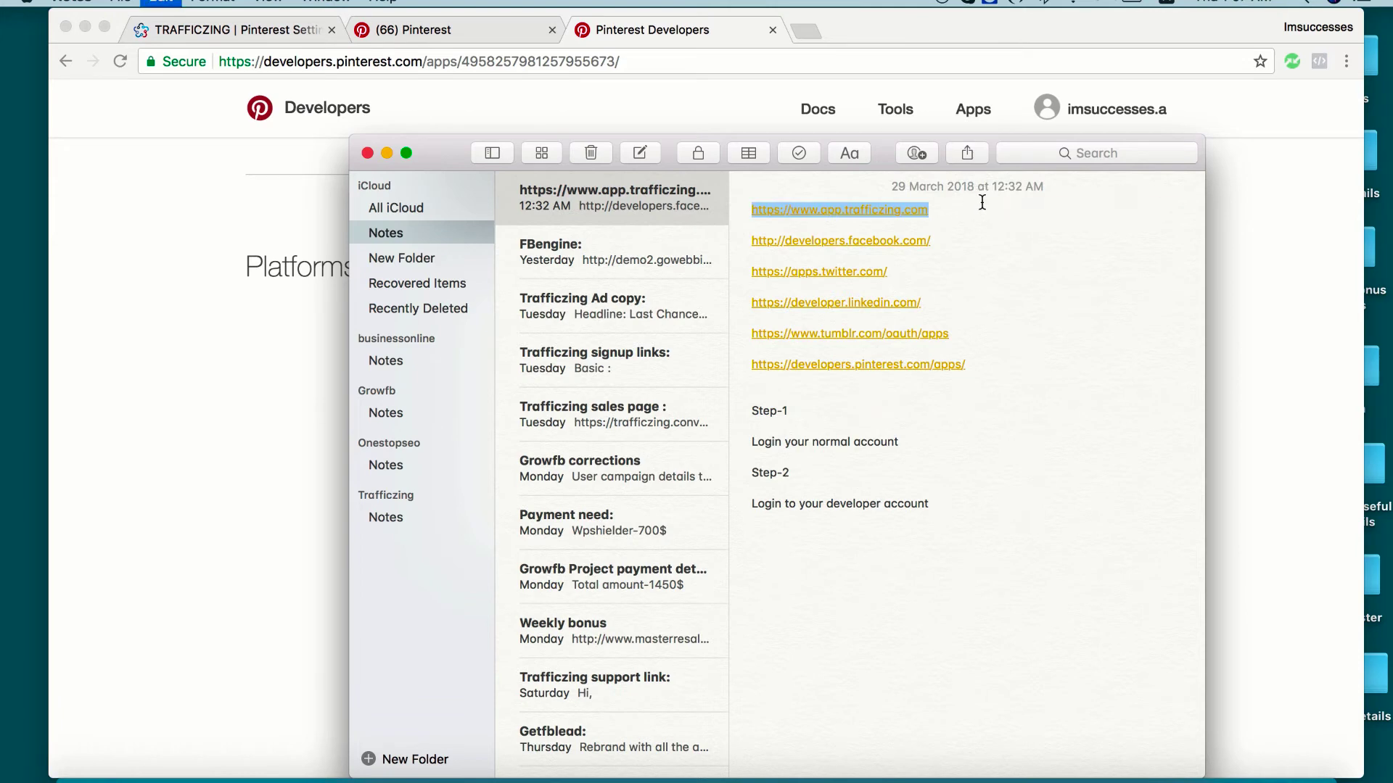
pyautogui.hotkey('ctrl', 'Up')
pyautogui.click(636, 492)
pyautogui.click(643, 319)
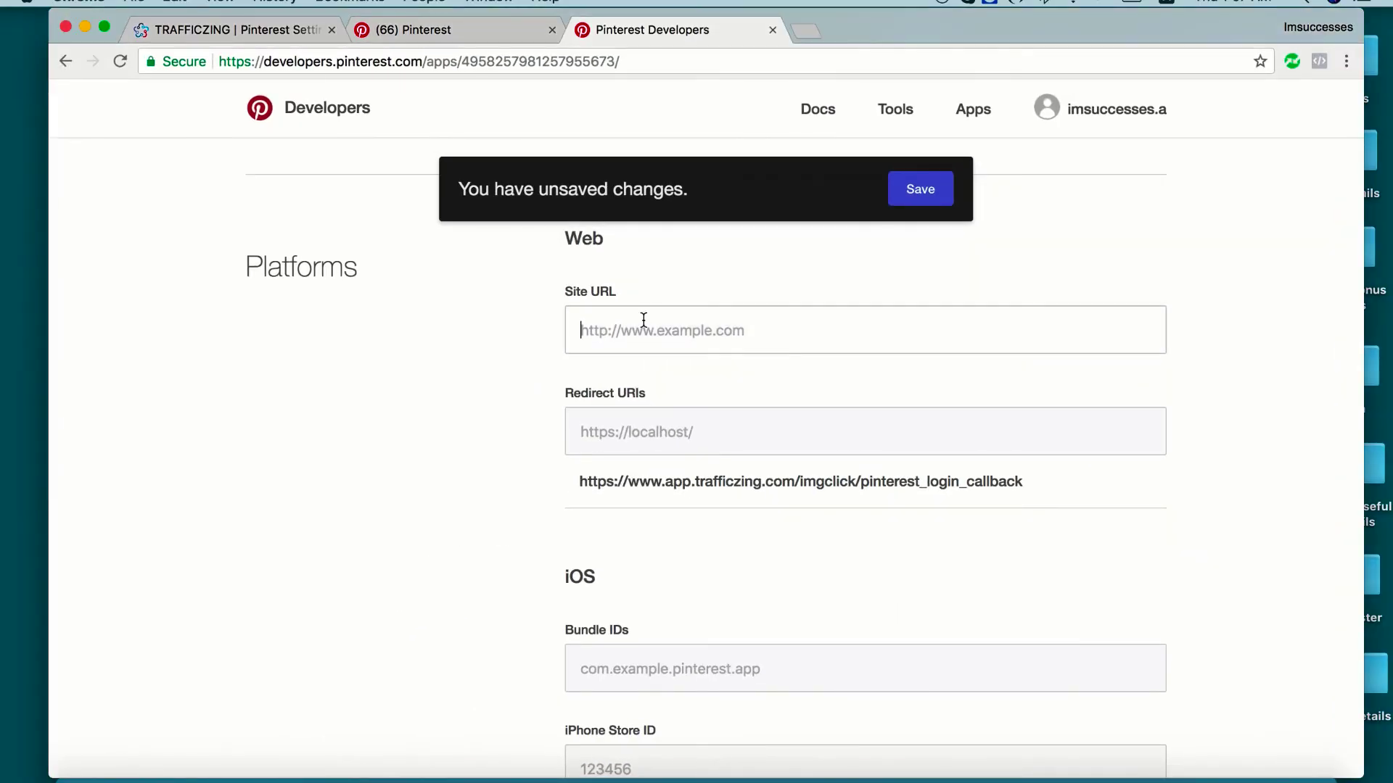
pyautogui.press('super+v')
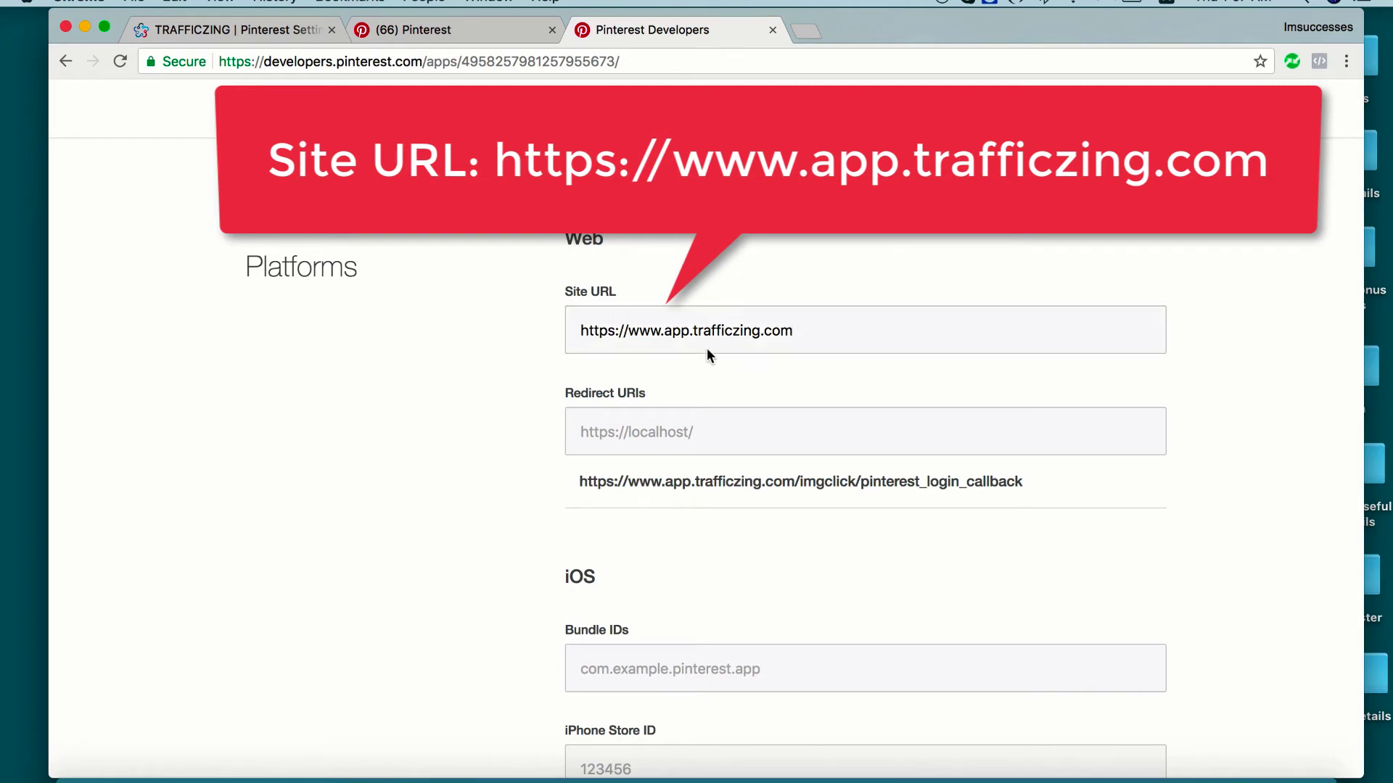
# Step: Save the Trafficzing demo2 platform settings and select its App ID for copying
pyautogui.click(908, 293)
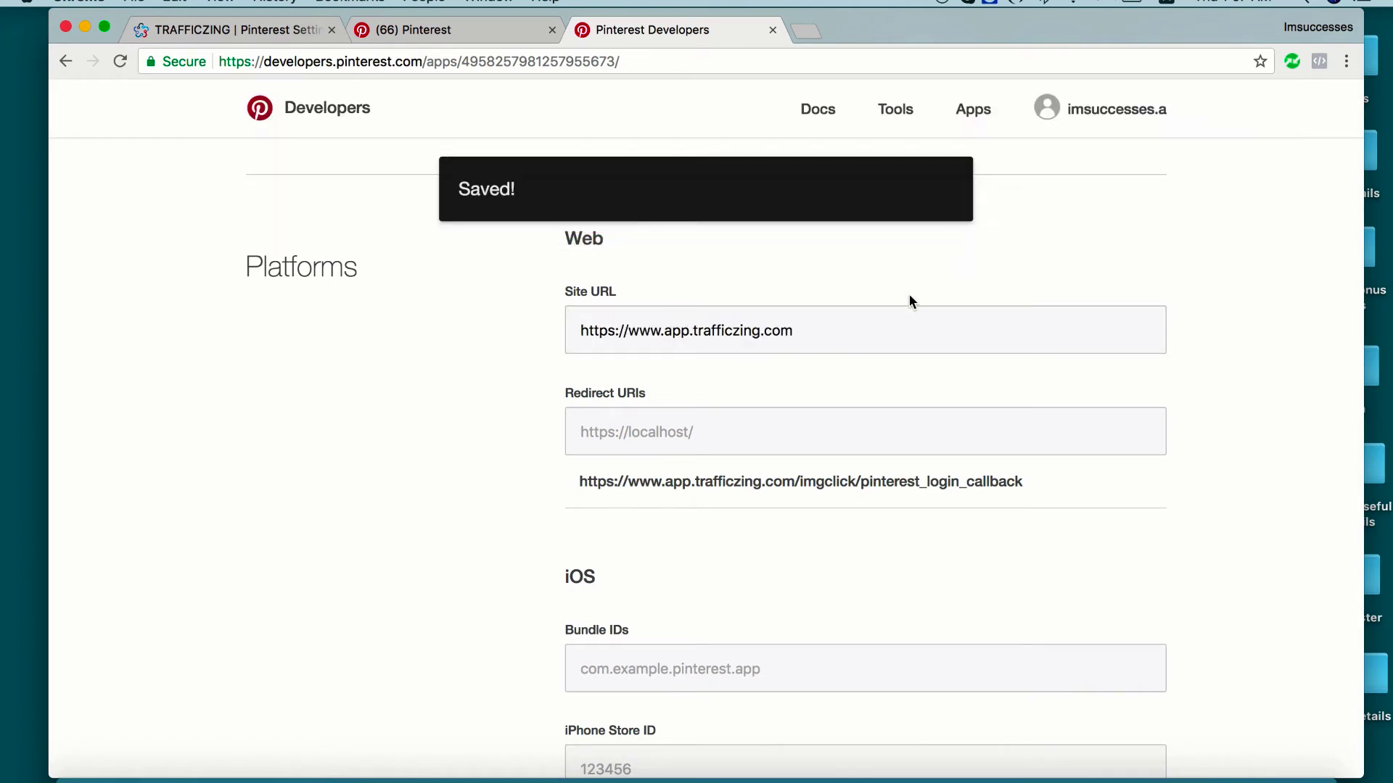
pyautogui.scroll(-2, 908, 293)
pyautogui.scroll(-4, 908, 294)
pyautogui.scroll(-3, 908, 294)
pyautogui.scroll(10, 908, 293)
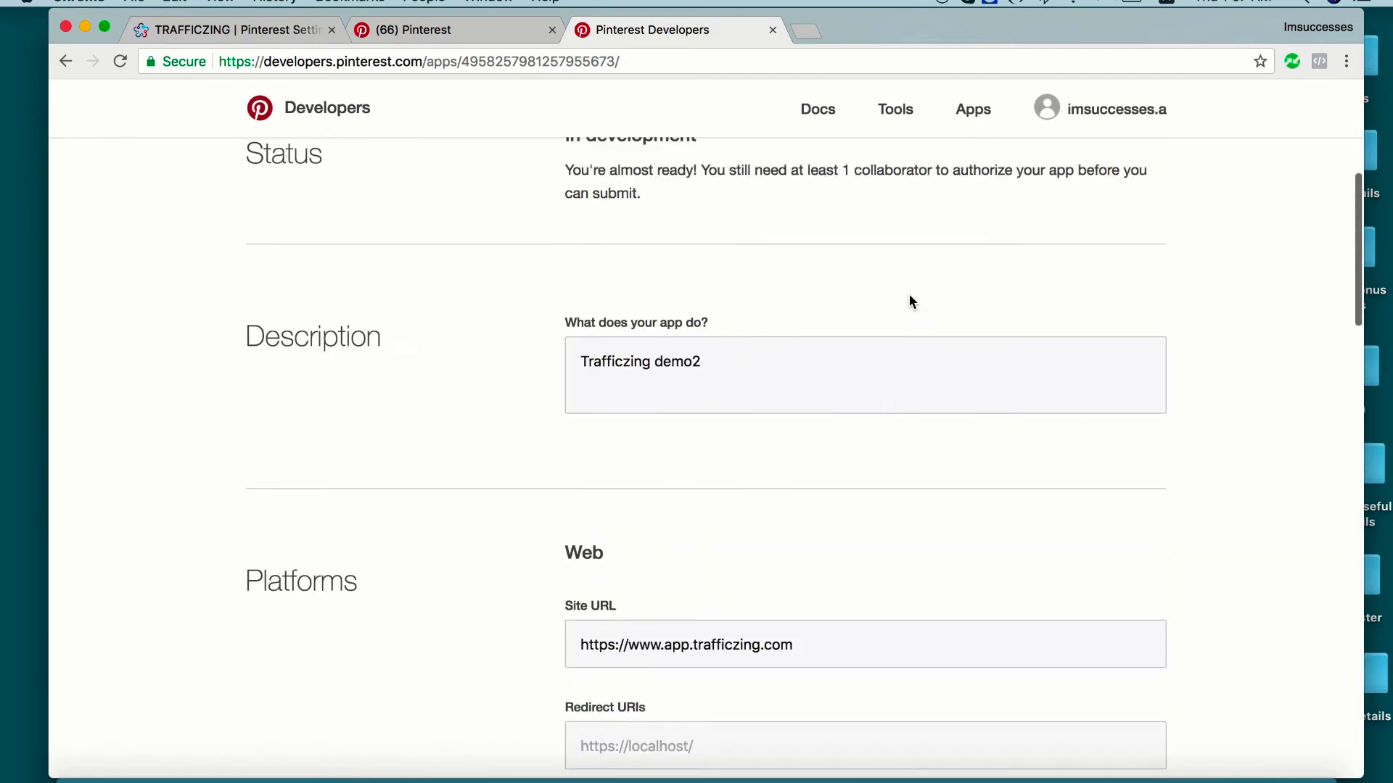
pyautogui.scroll(5, 794, 303)
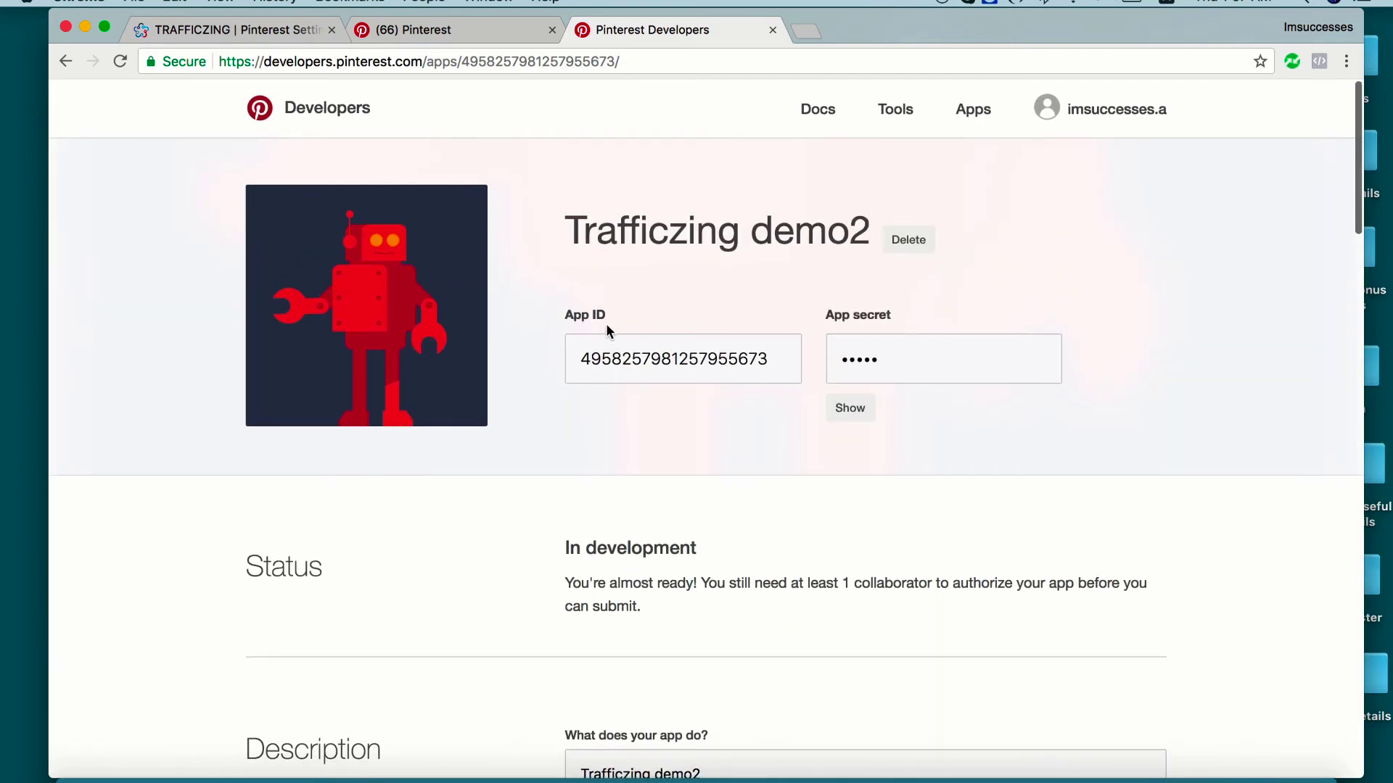
pyautogui.moveTo(580, 360); pyautogui.dragTo(776, 360)
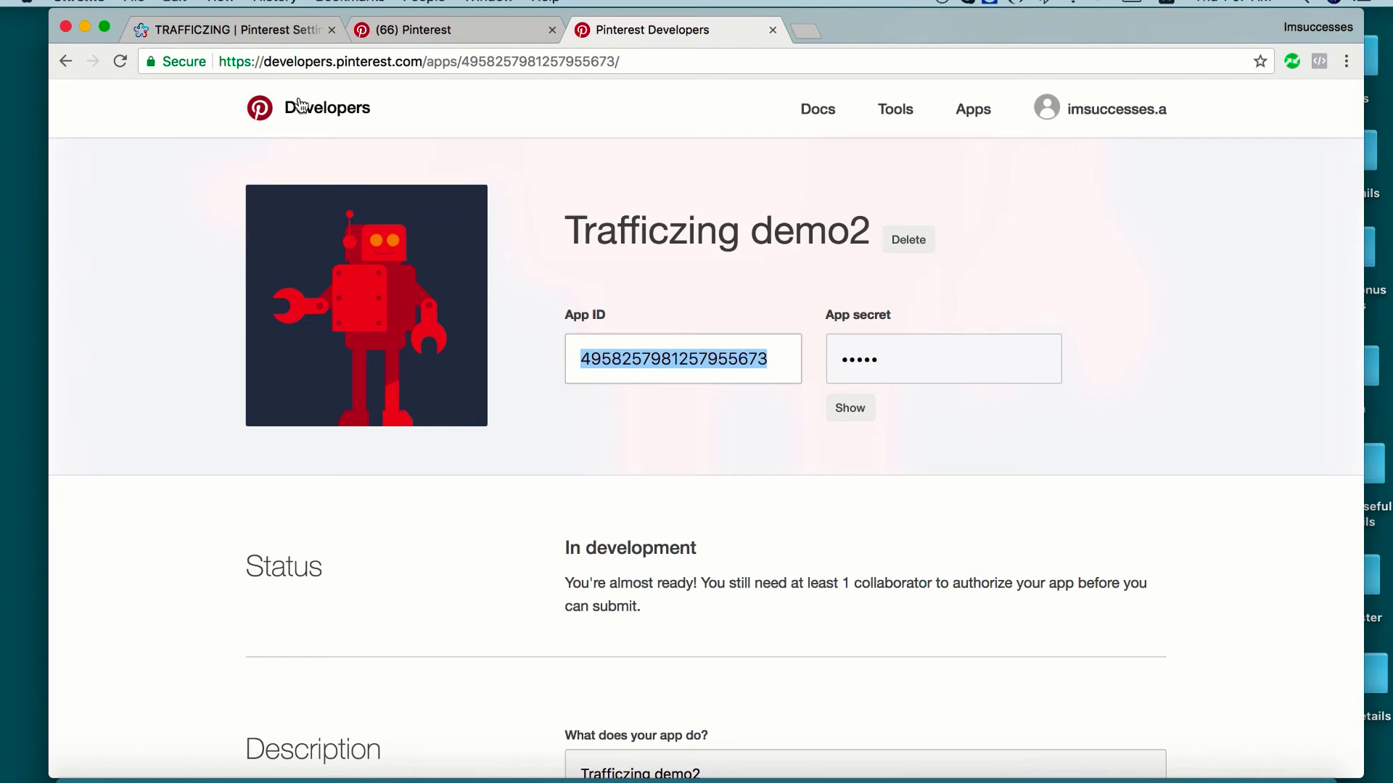
pyautogui.click(278, 30)
pyautogui.click(413, 374)
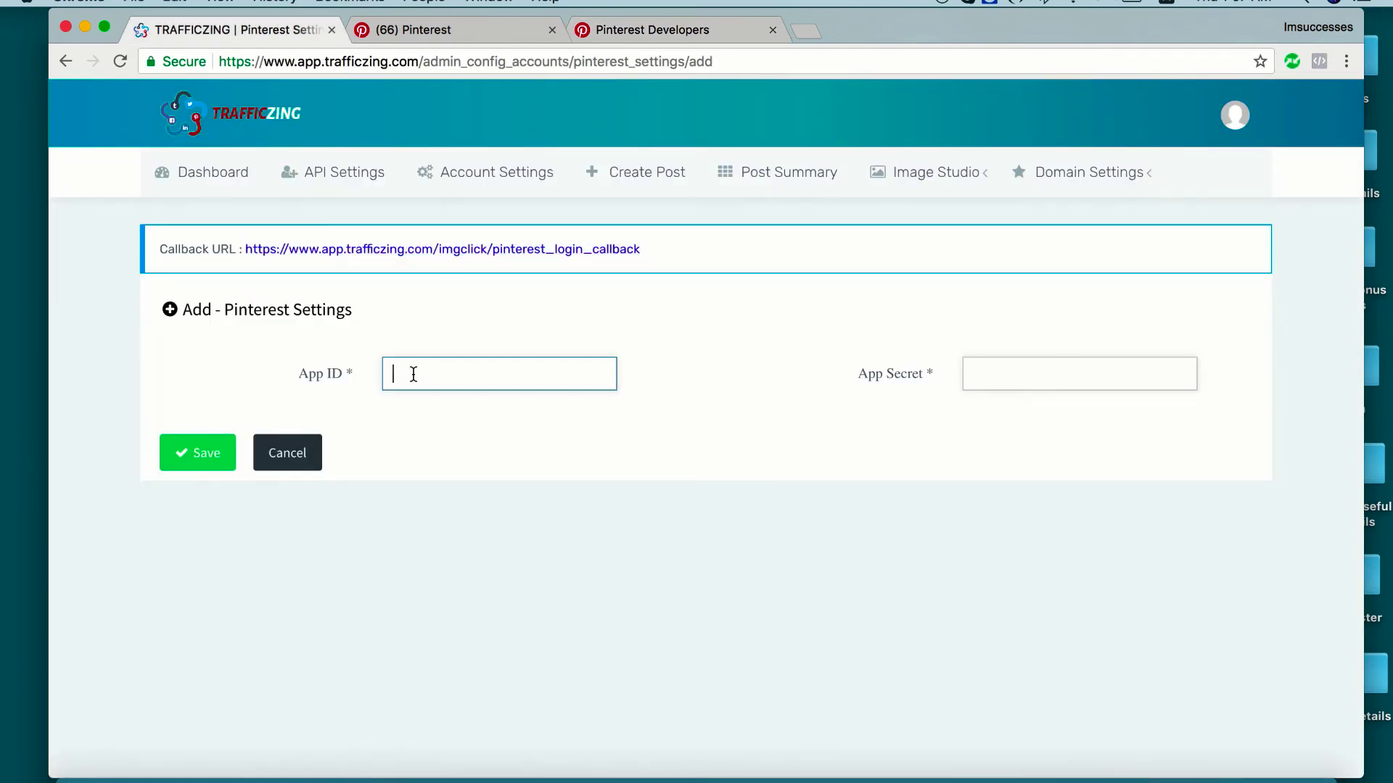
pyautogui.press('super+v')
pyautogui.click(997, 376)
pyautogui.click(666, 29)
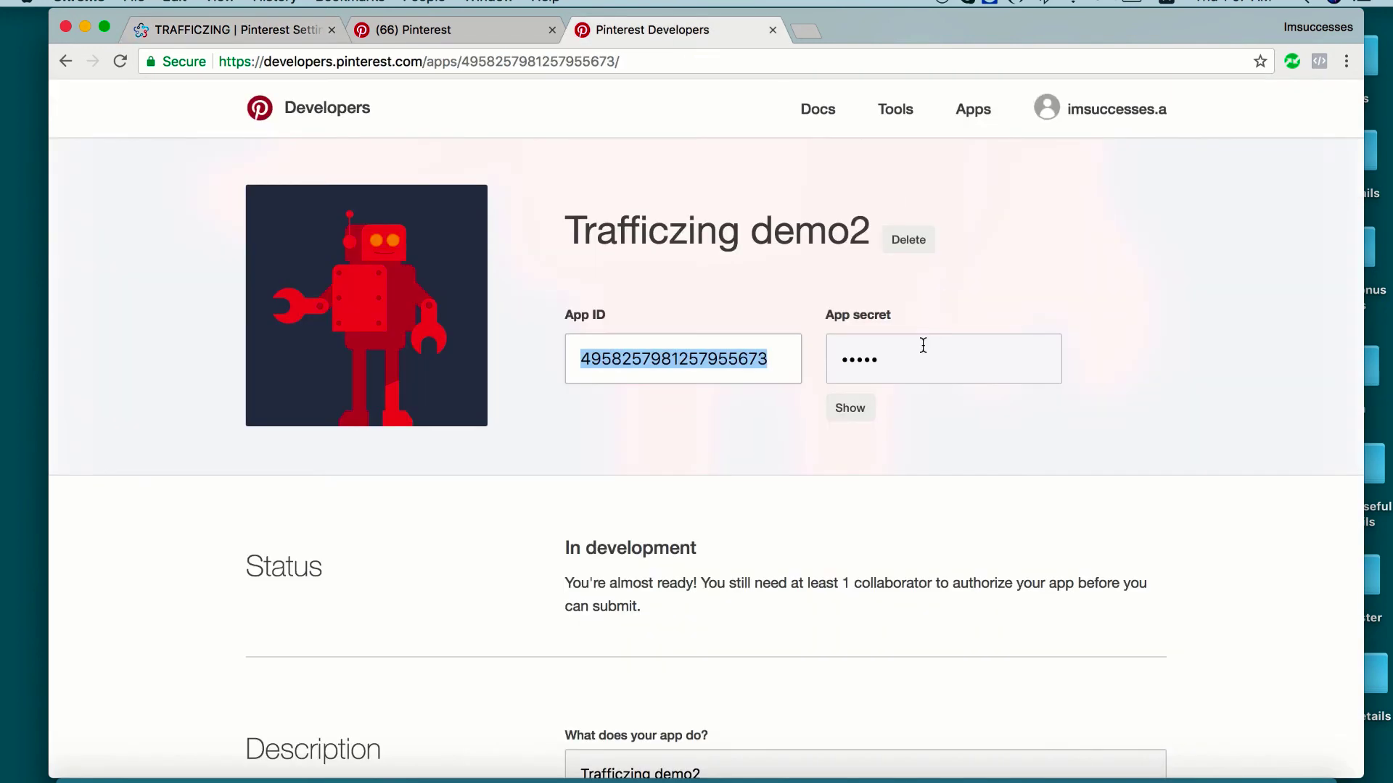
pyautogui.click(855, 409)
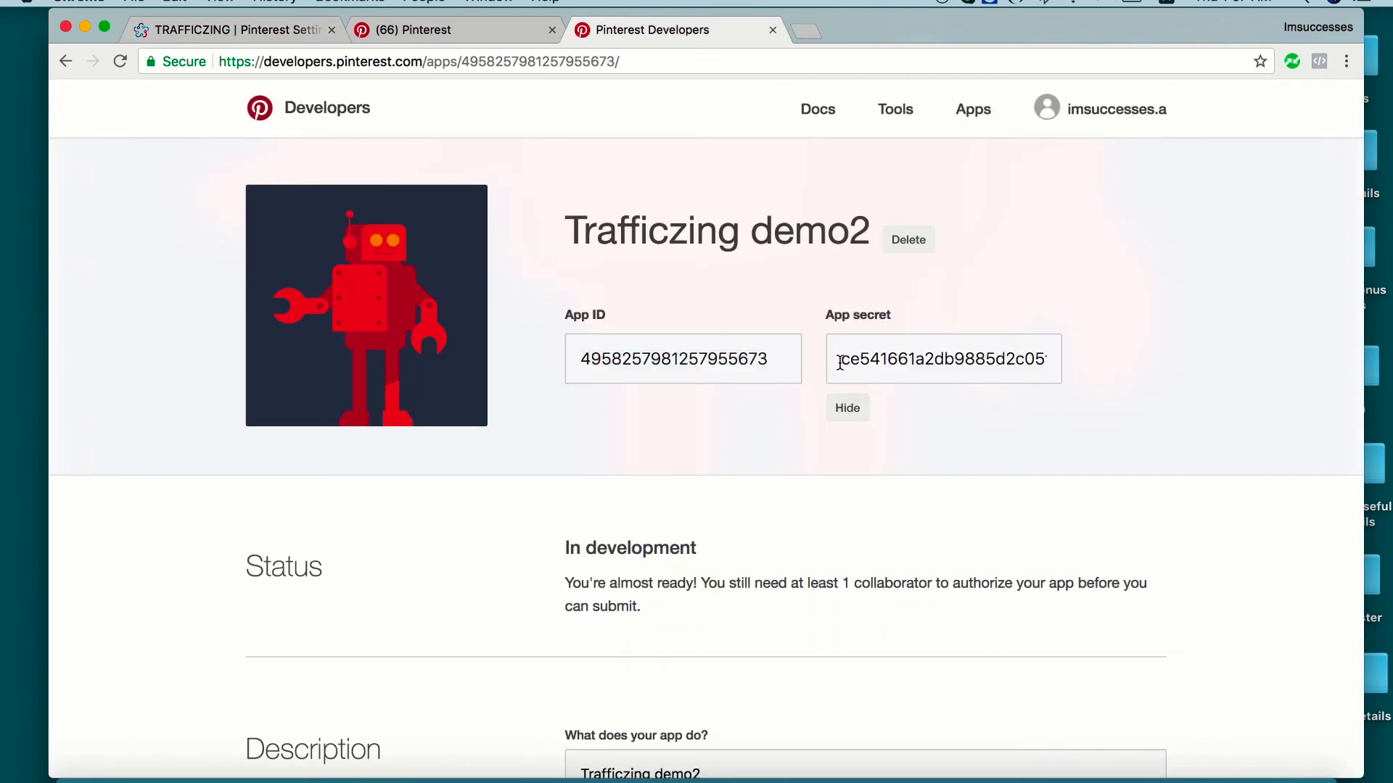
pyautogui.moveTo(840, 363); pyautogui.dragTo(1084, 366)
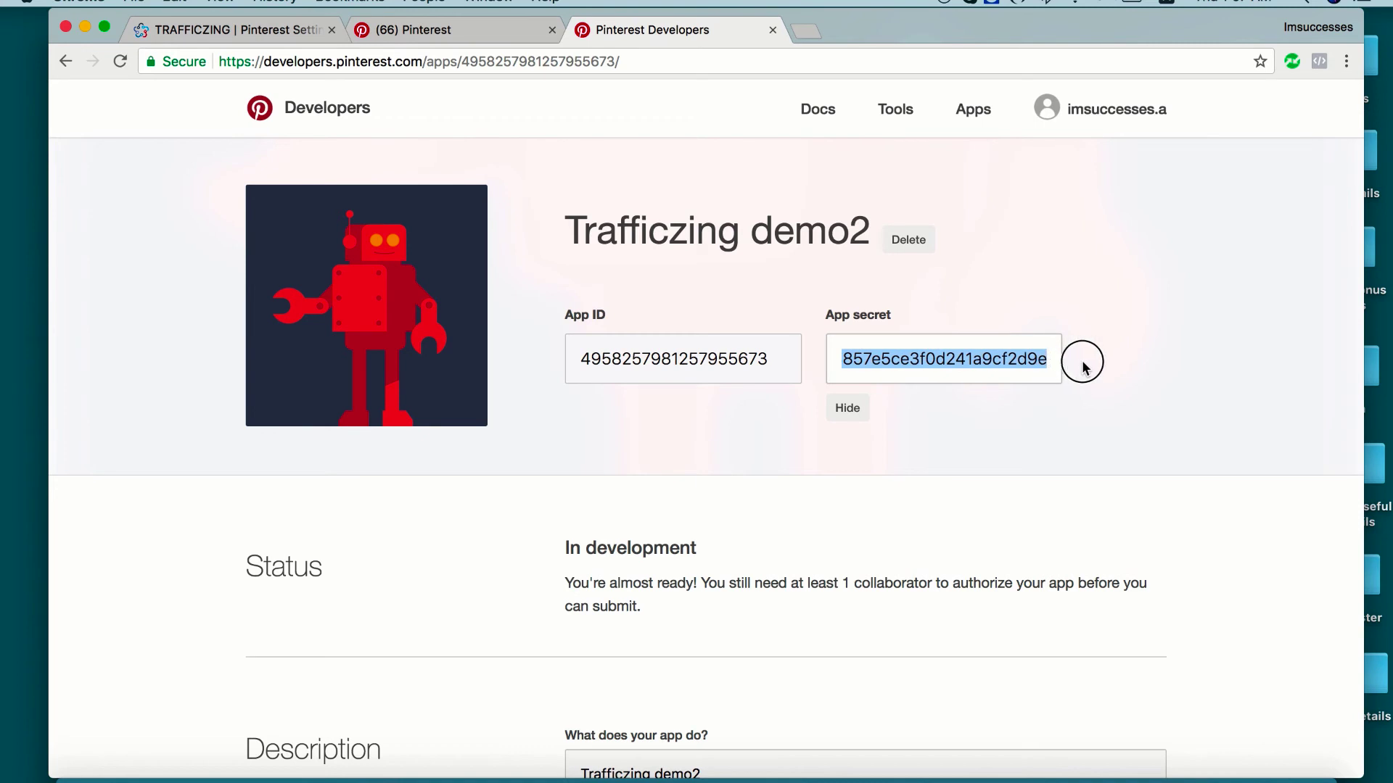
pyautogui.click(294, 38)
pyautogui.press('super+v')
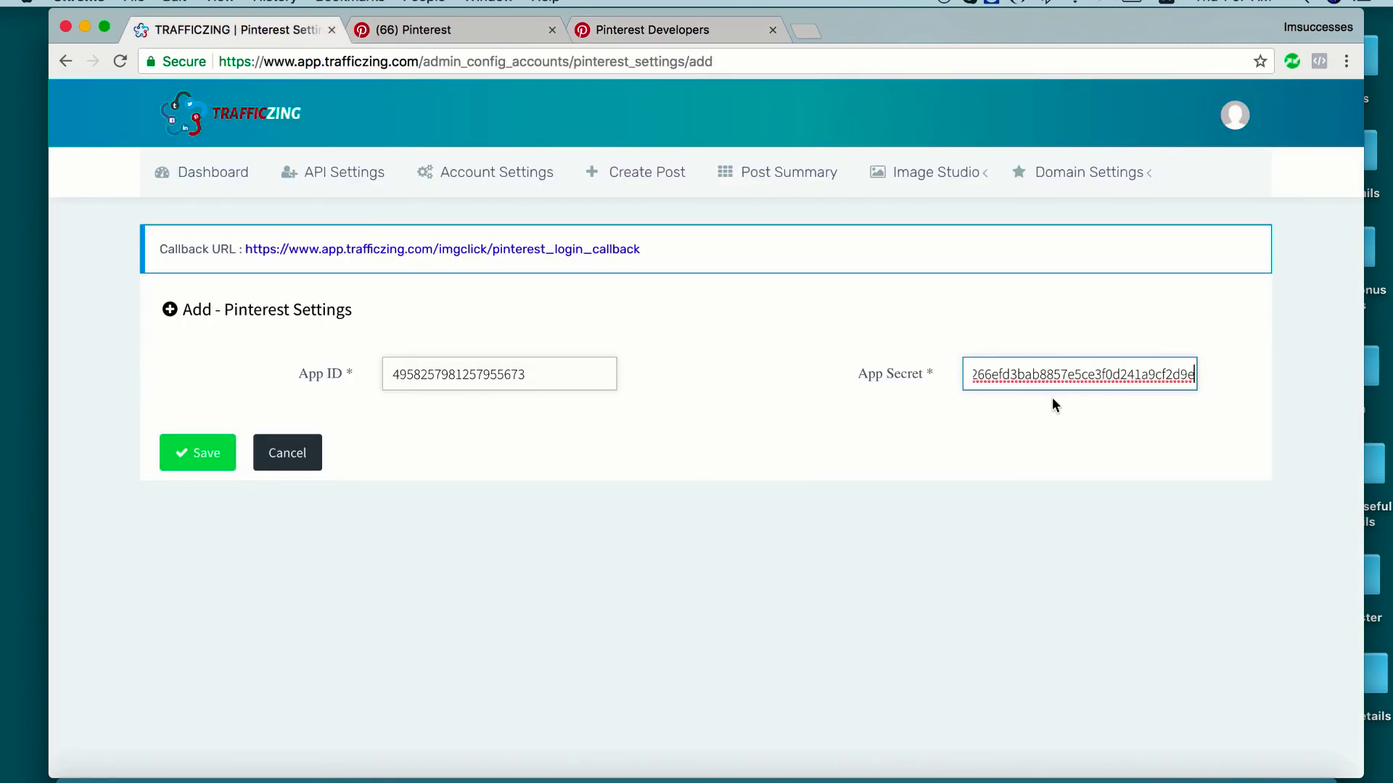
pyautogui.click(215, 457)
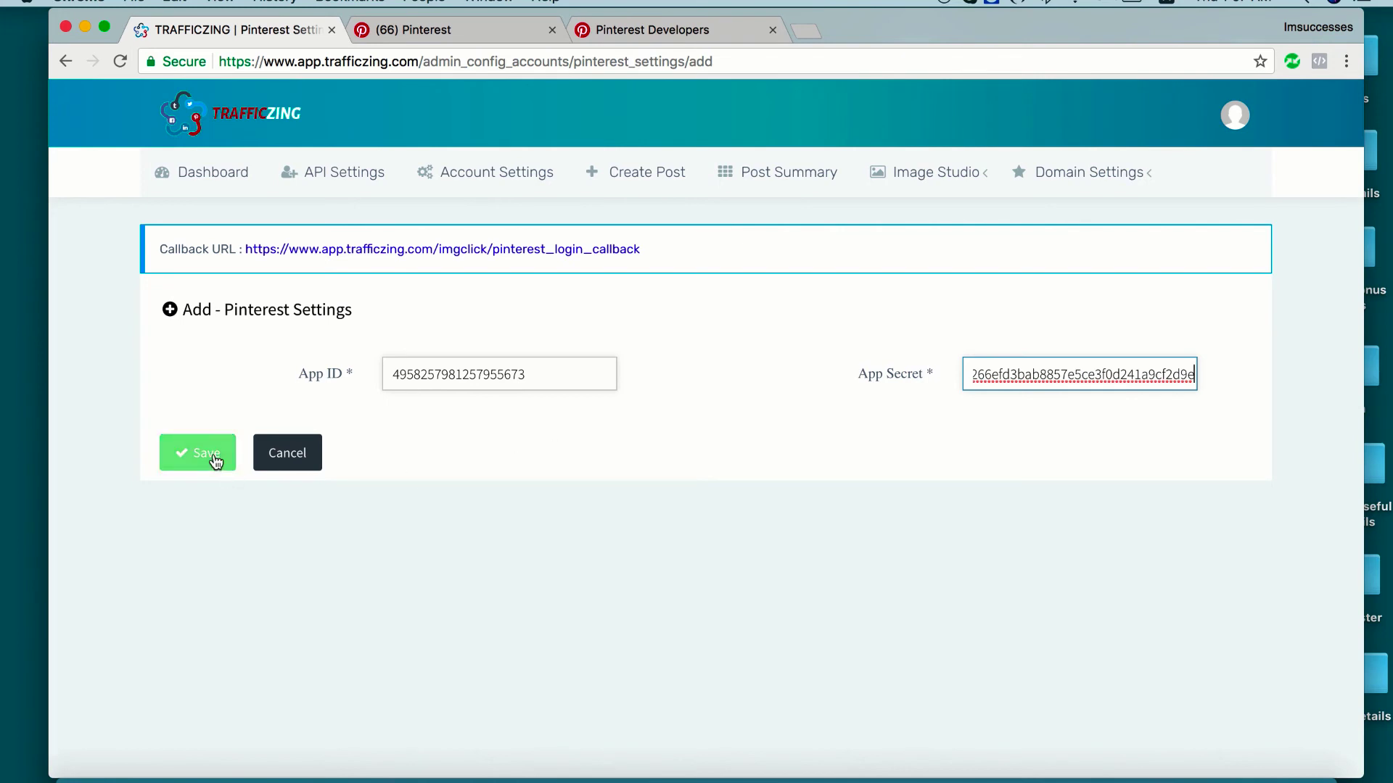
pyautogui.click(215, 457)
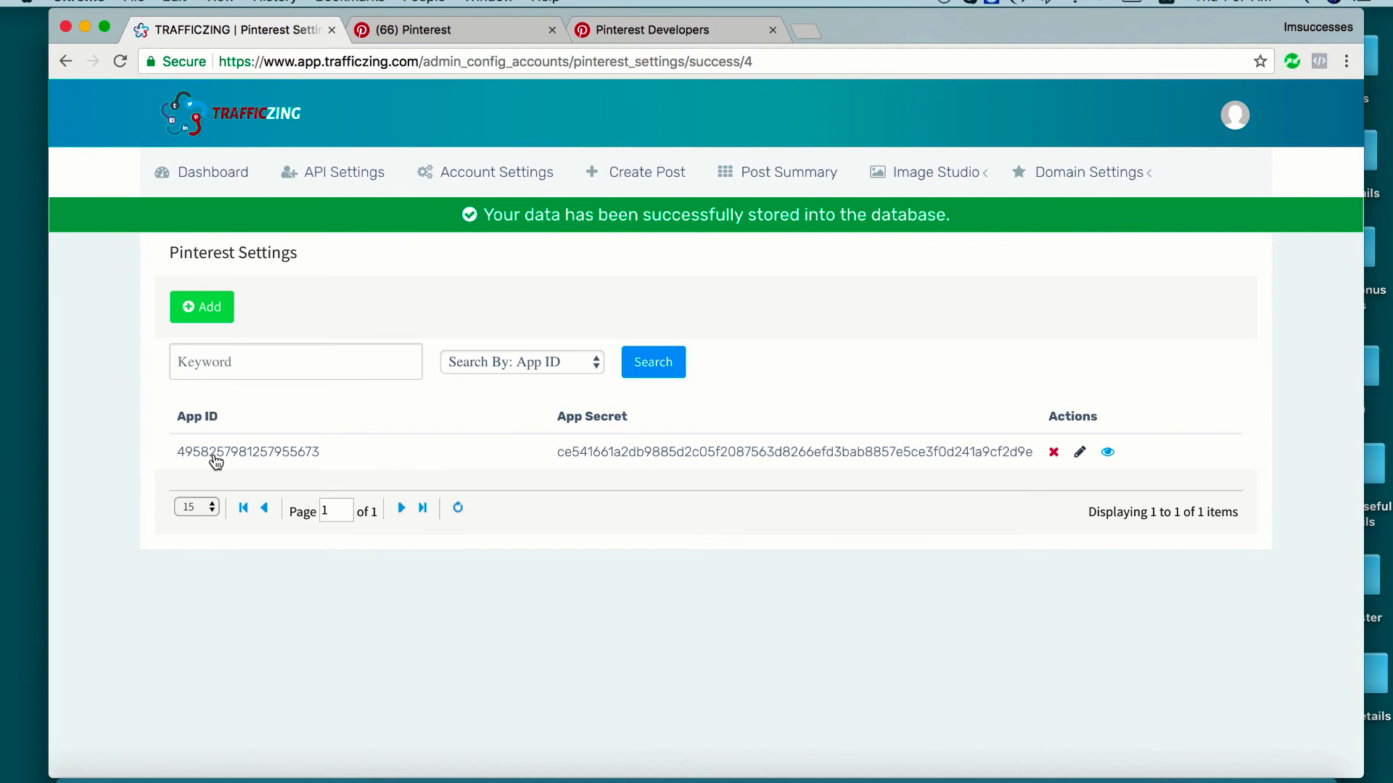
# Step: Connect Pinterest account imsuccessesa with boards socishare and health, authorizing Trafficzing
pyautogui.click(468, 176)
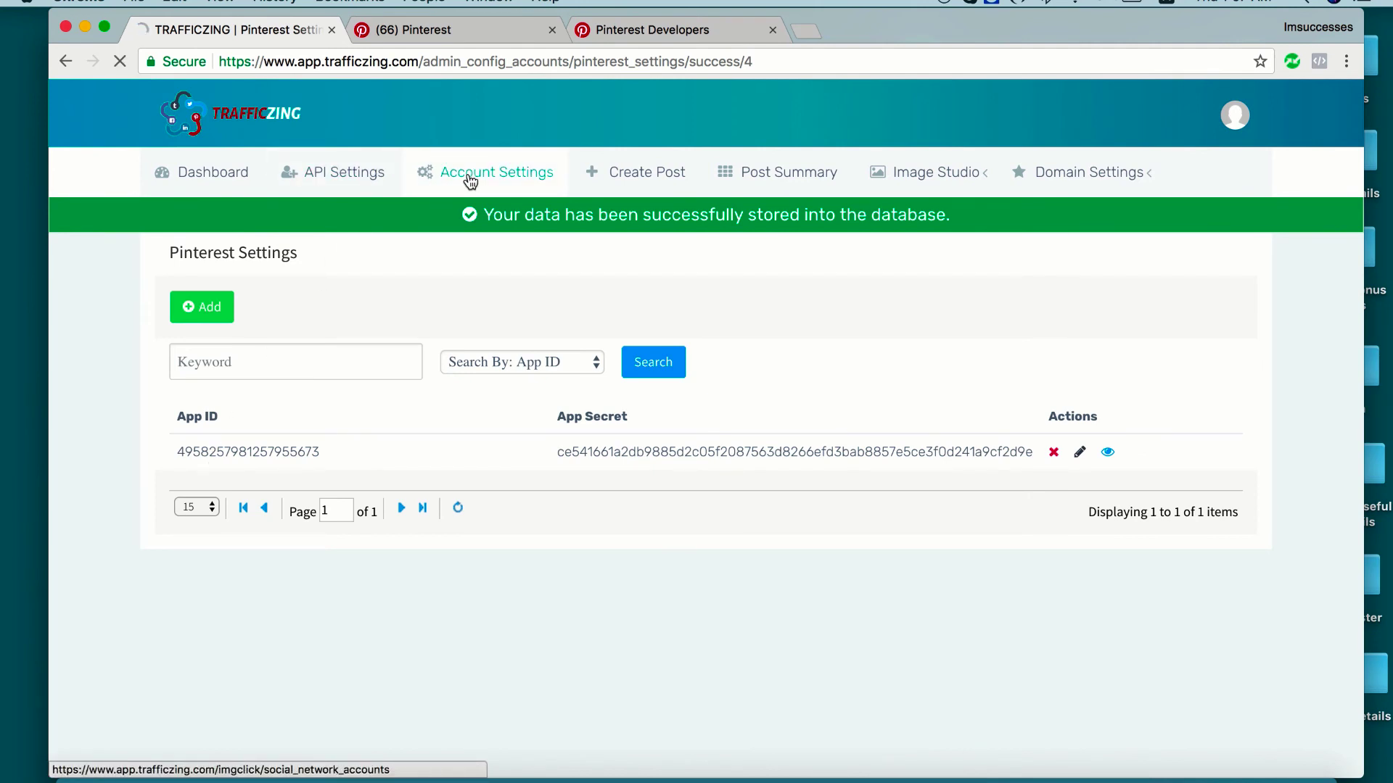
pyautogui.scroll(-2, 365, 509)
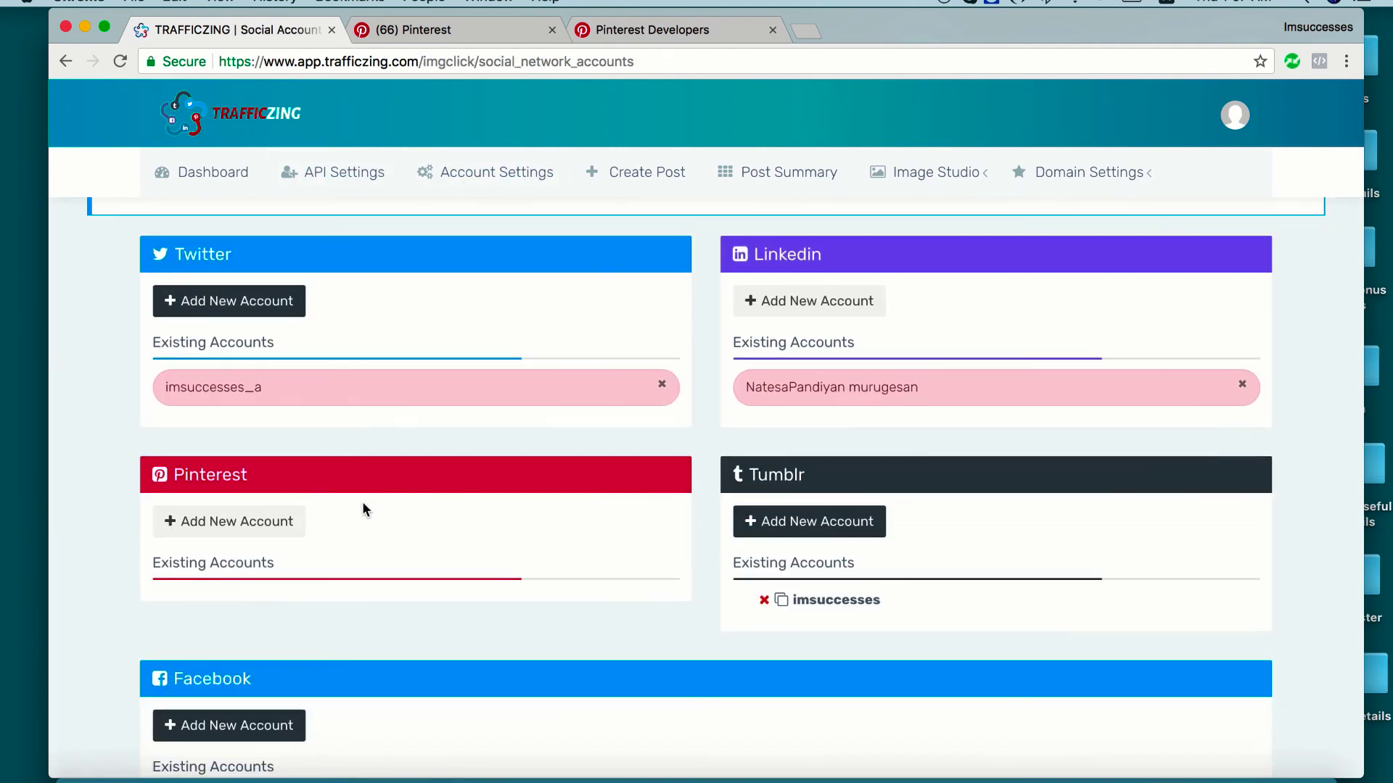
pyautogui.click(273, 523)
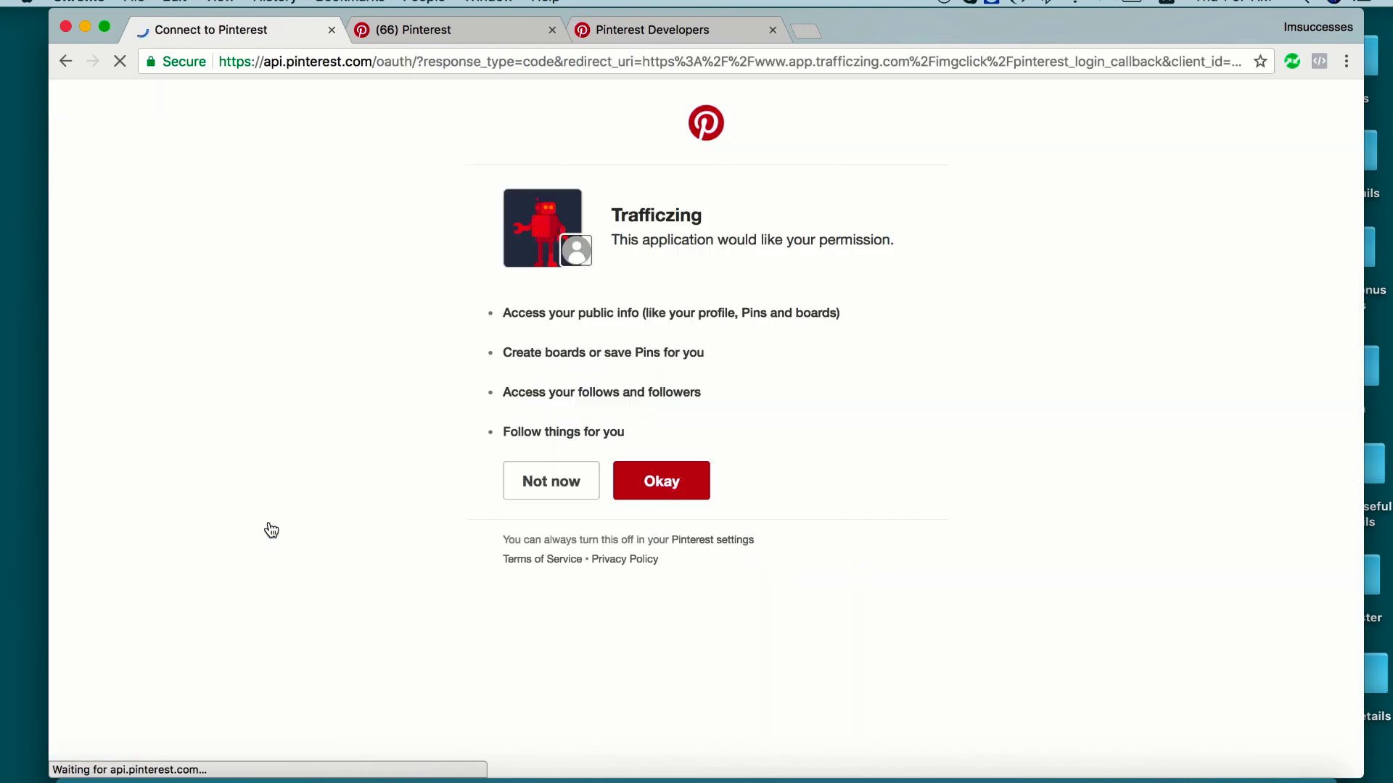
pyautogui.click(675, 490)
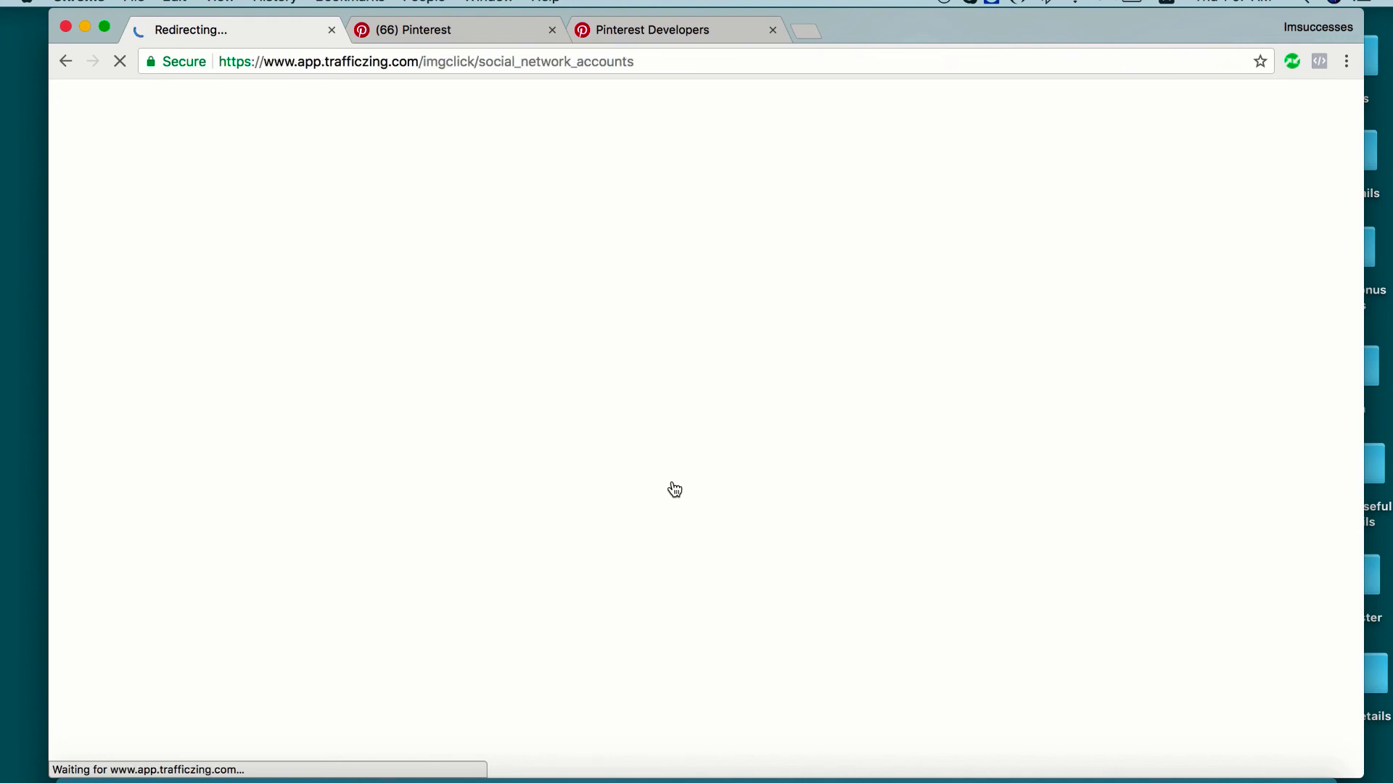
pyautogui.scroll(-2, 675, 490)
pyautogui.scroll(-2, 675, 489)
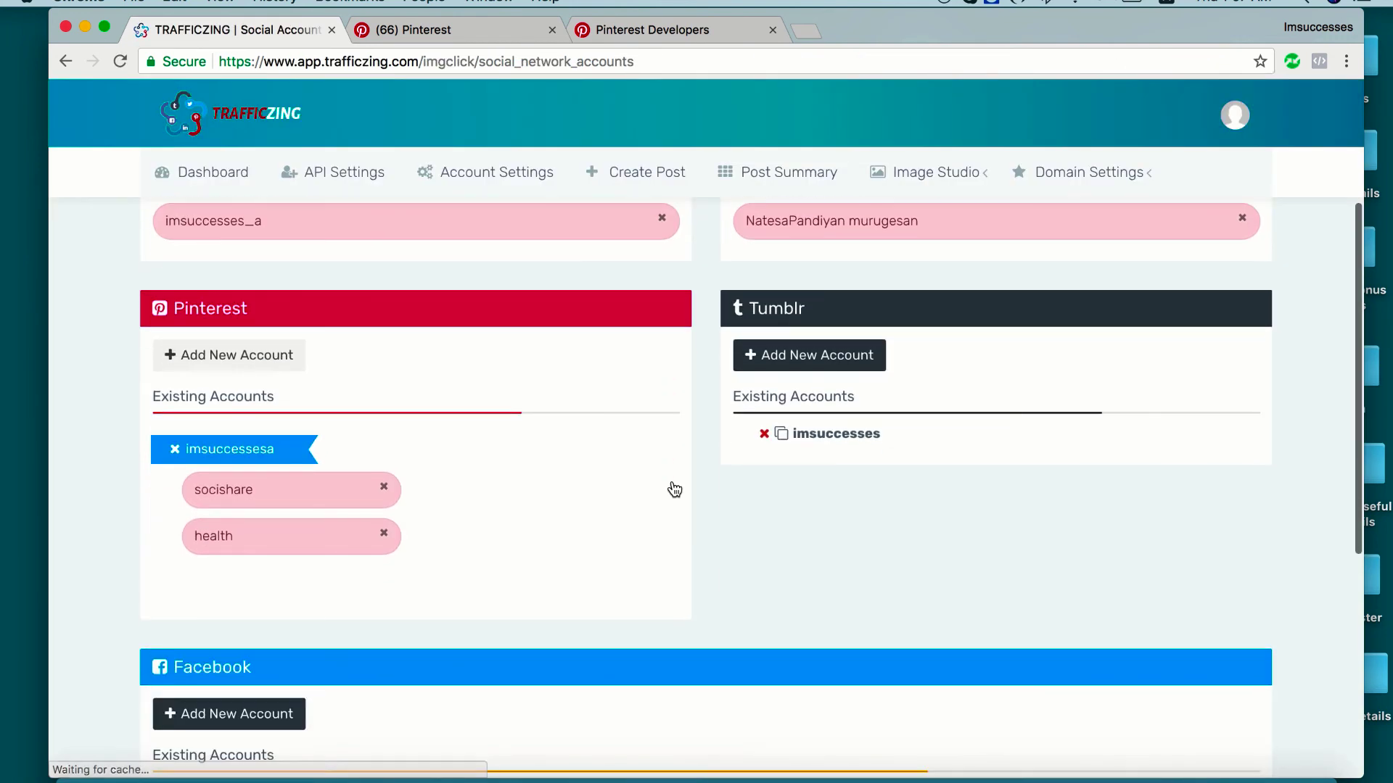